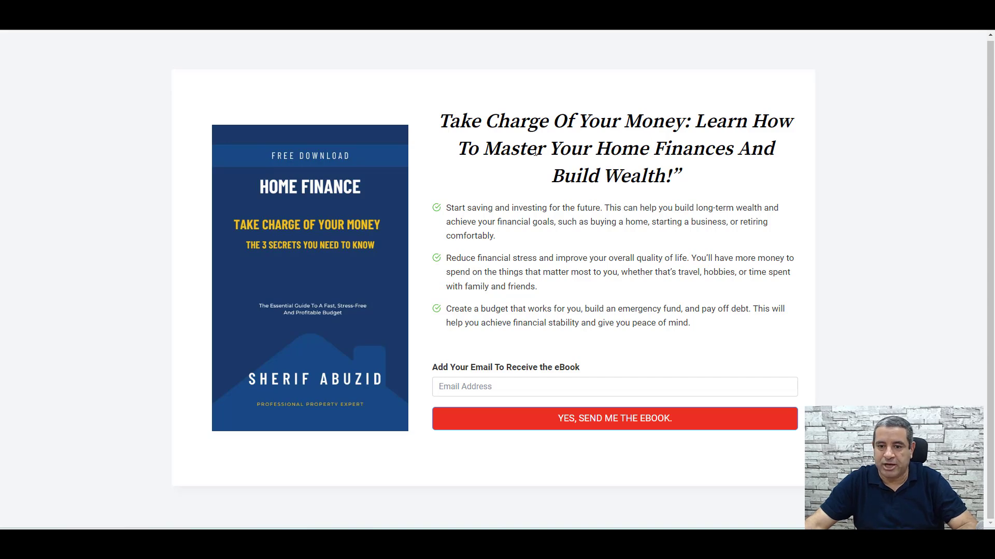
Fill in the email address on the Home Finance ebook opt-in page and submit the request for the ebook
{"action": "left_click_drag", "start_coordinate": [478, 118], "coordinate": [655, 150]}
{"action": "left_click", "coordinate": [613, 203]}
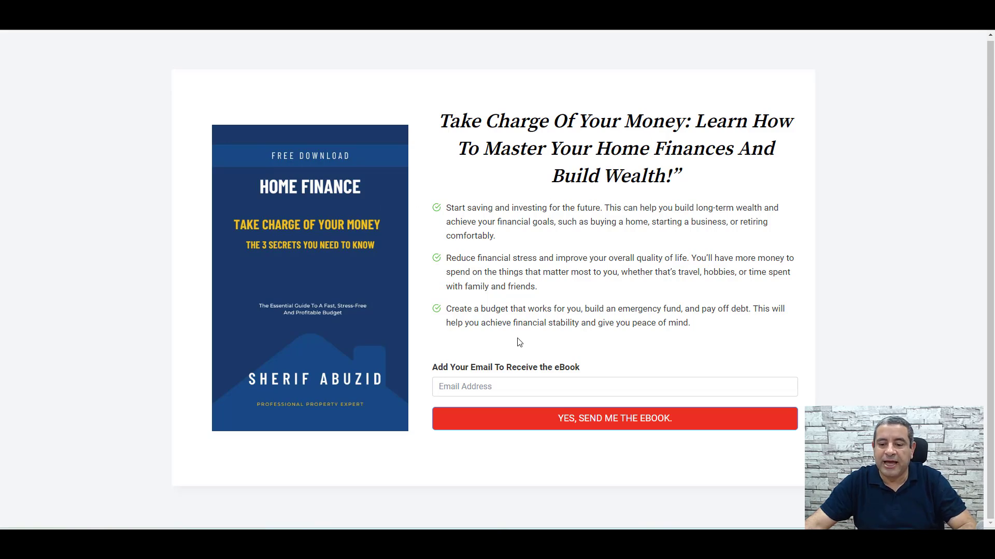
{"action": "left_click", "coordinate": [526, 388]}
{"action": "left_click", "coordinate": [528, 432]}
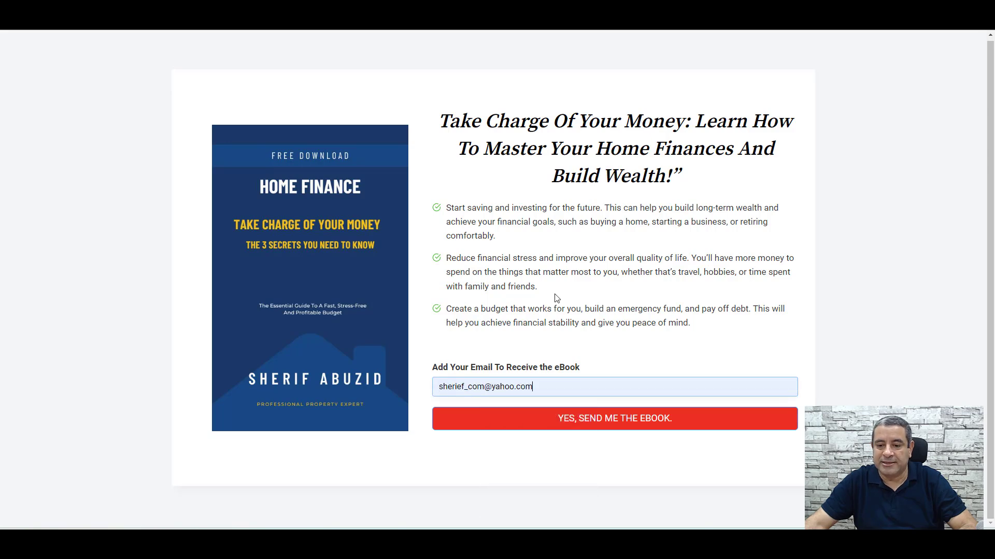
{"action": "left_click", "coordinate": [556, 288]}
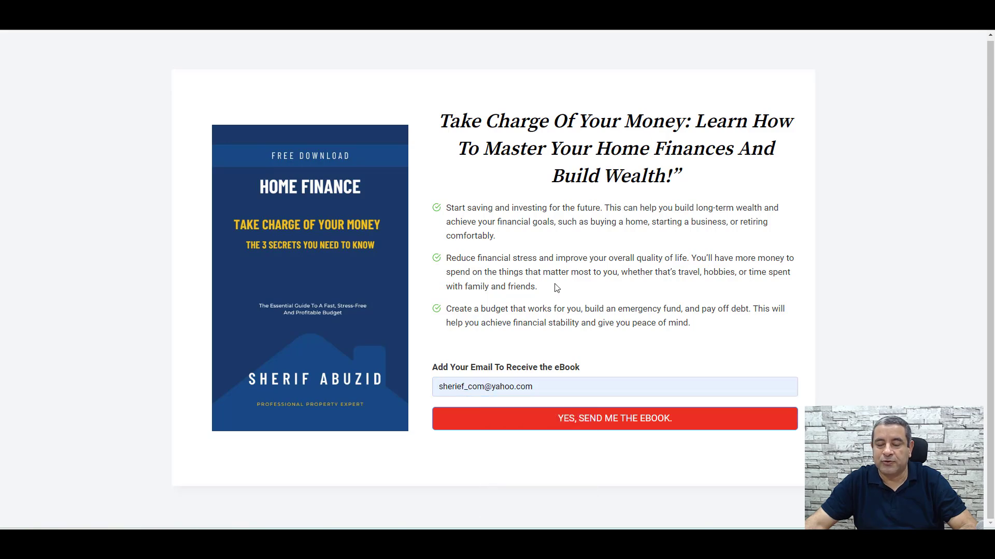
{"action": "left_click", "coordinate": [576, 418]}
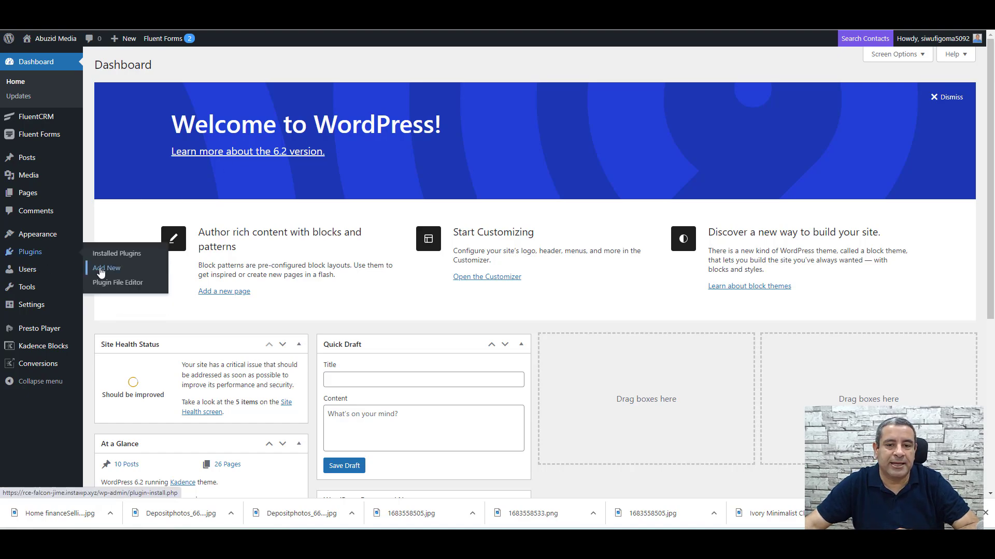
Search the WordPress plugin directory for "FLUENT FORMS"
{"action": "left_click", "coordinate": [106, 268]}
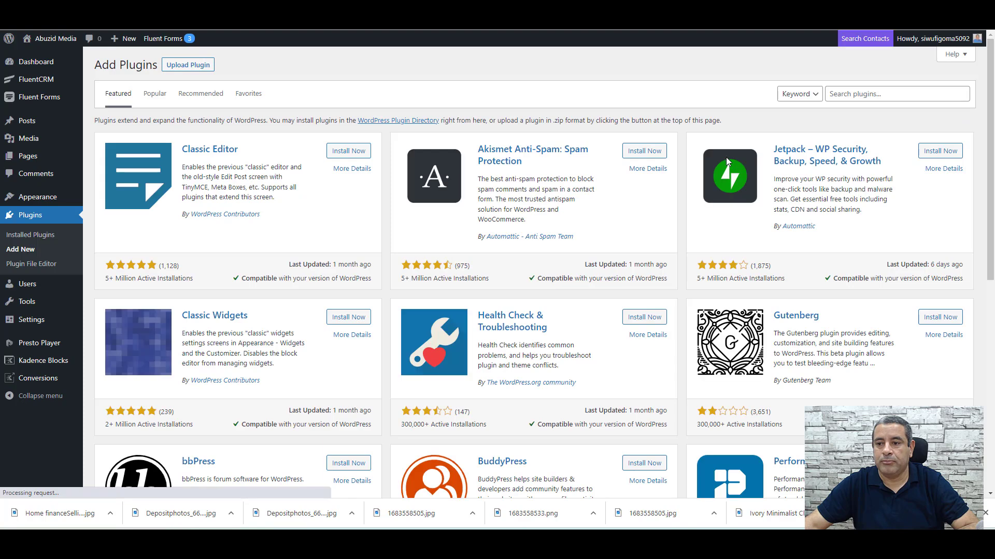
{"action": "left_click", "coordinate": [886, 94]}
{"action": "type", "text": "FLUENT FORM"}
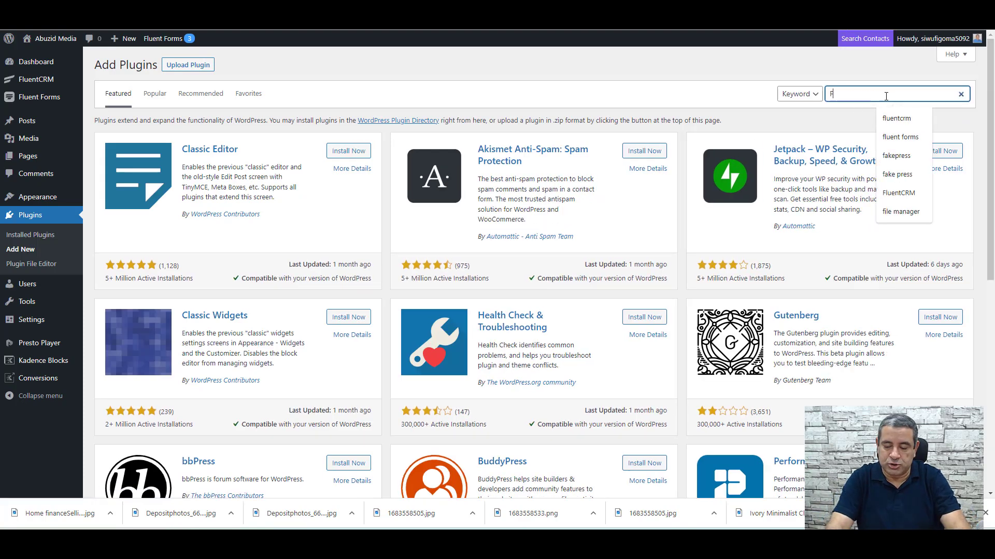
{"action": "type", "text": "S"}
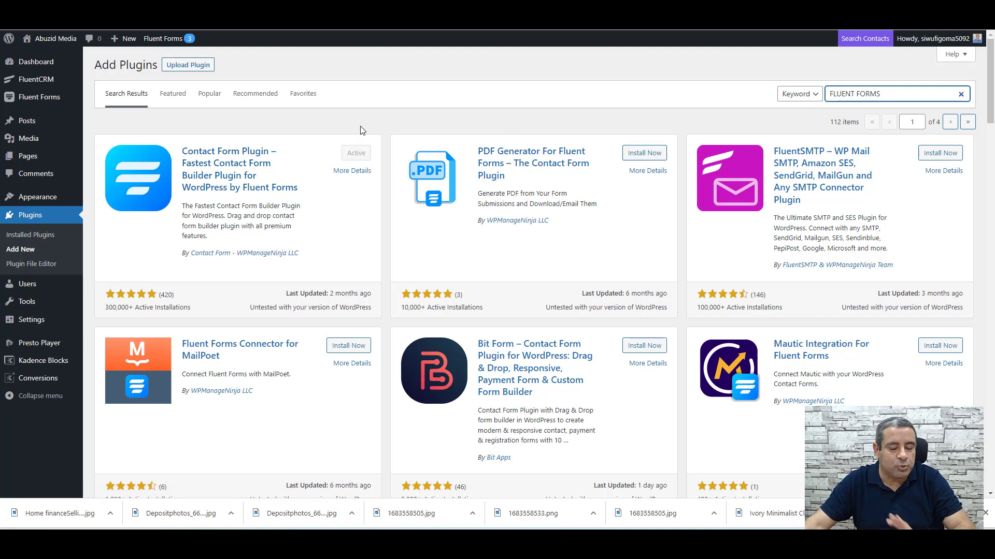
Search the plugin directory for "Kadence blocks"
{"action": "left_click", "coordinate": [893, 100]}
{"action": "triple_click", "coordinate": [867, 94]}
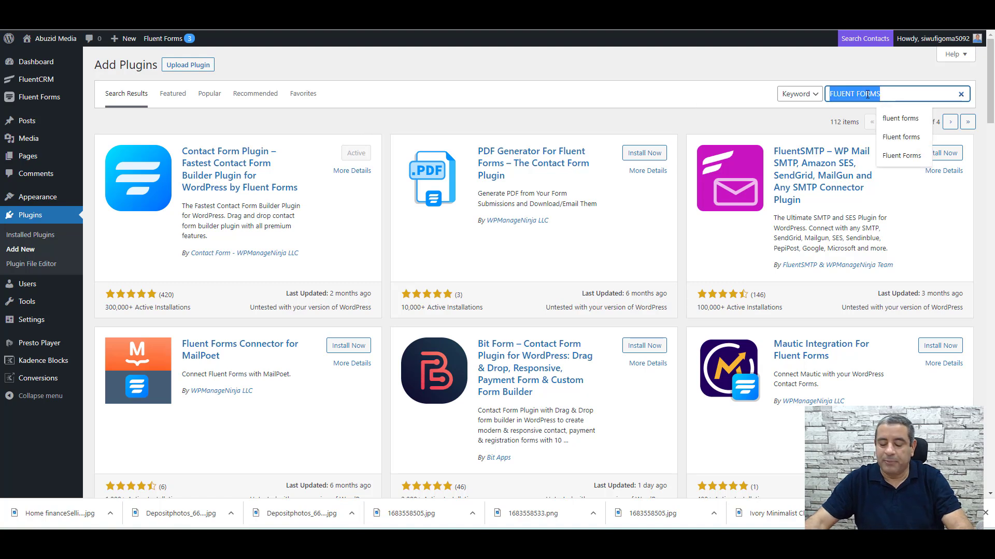
{"action": "type", "text": "Kadence blocks"}
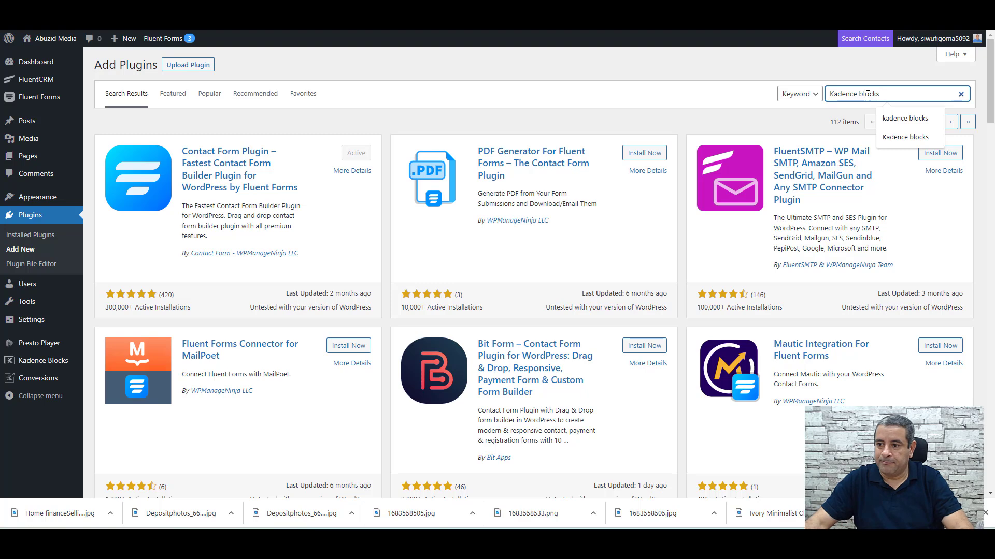
{"action": "key", "text": "Return"}
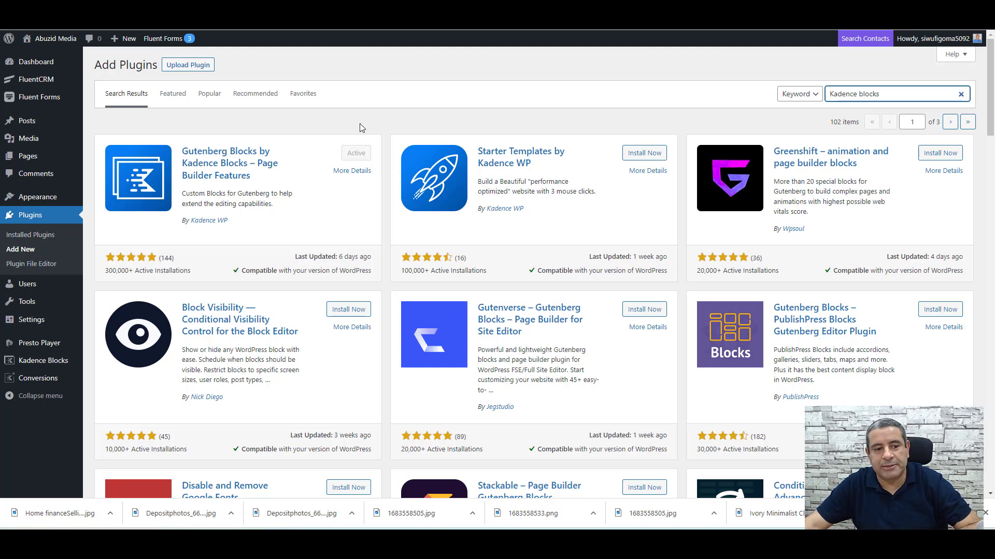
Create a new page with the title "Opting Page For FB Ads" and go to its empty first block
{"action": "mouse_move", "coordinate": [52, 156]}
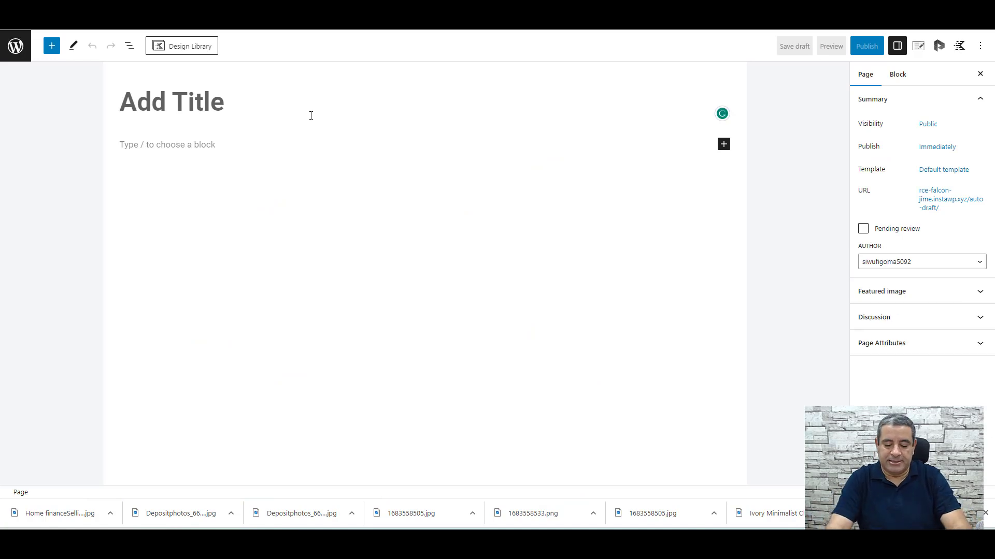
{"action": "type", "text": "Opti"}
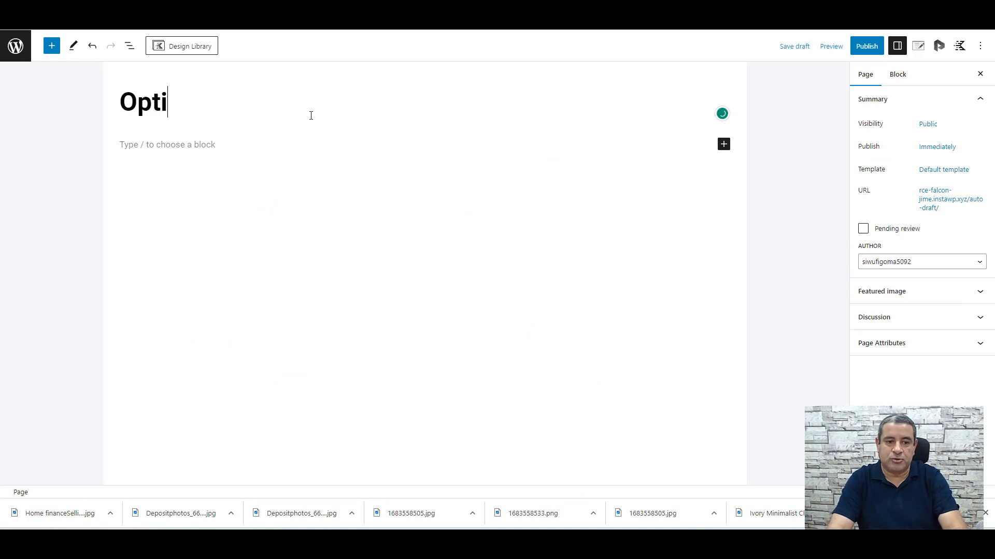
{"action": "type", "text": "ng Page For "}
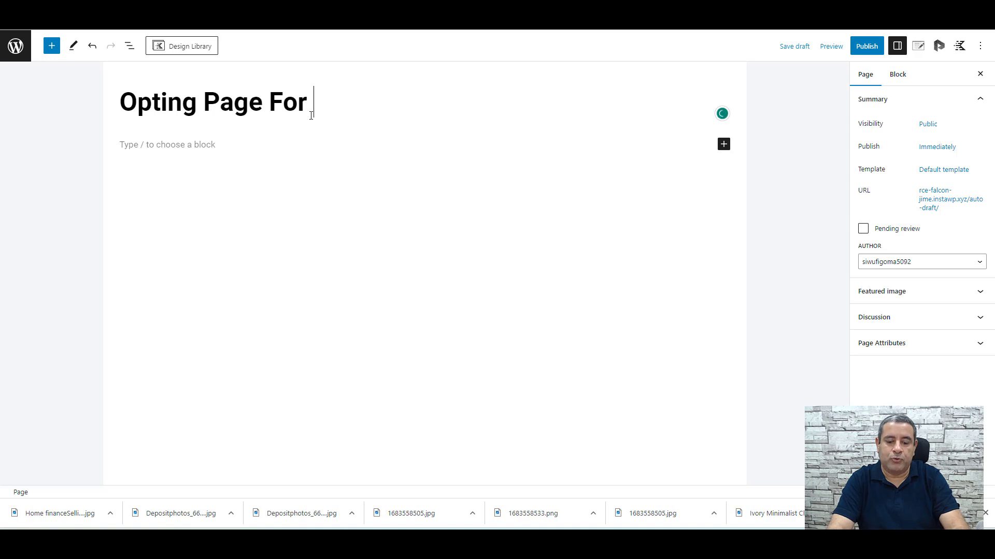
{"action": "type", "text": "FB Ads"}
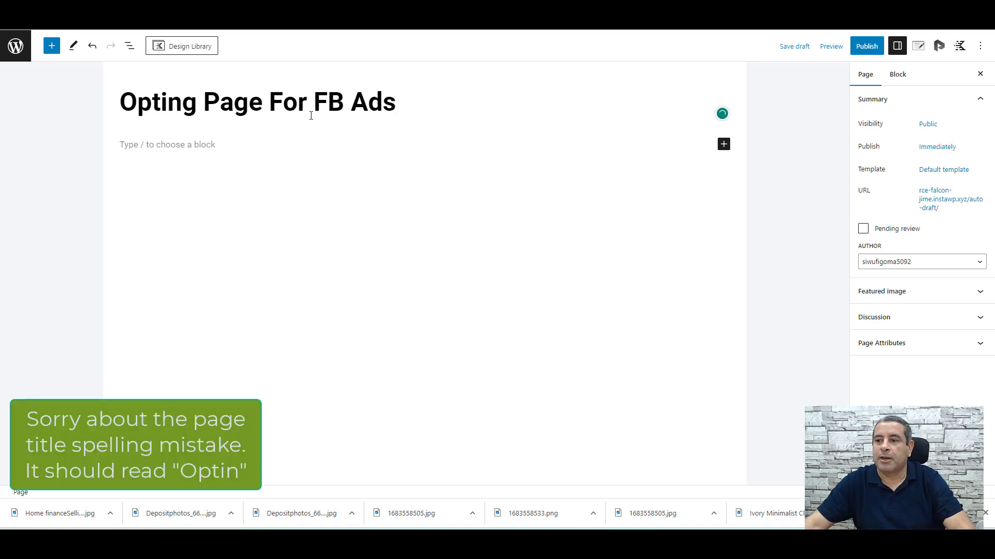
{"action": "left_click", "coordinate": [190, 145]}
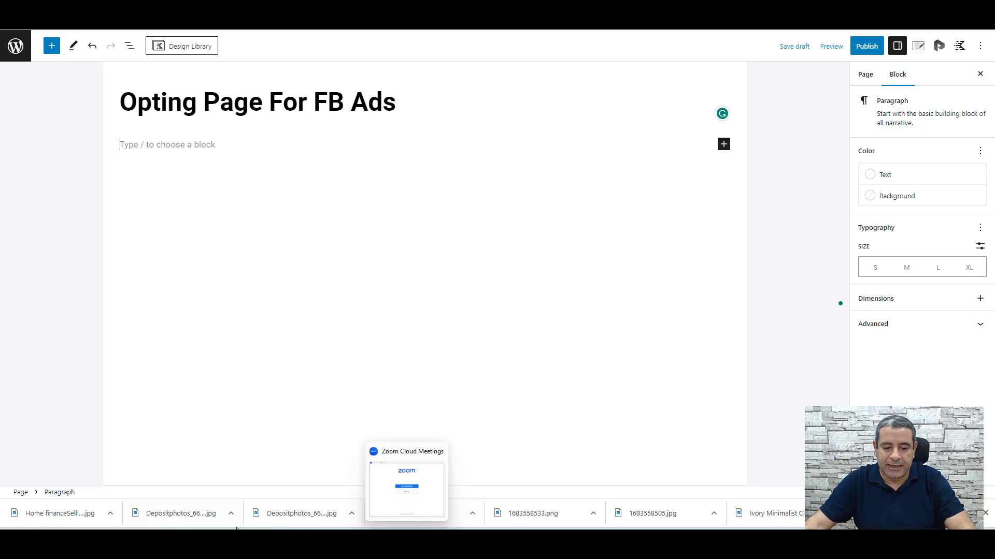
Review the finished ebook opt-in page in the other browser window as a layout reference, and return to the page editor
{"action": "mouse_move", "coordinate": [247, 544]}
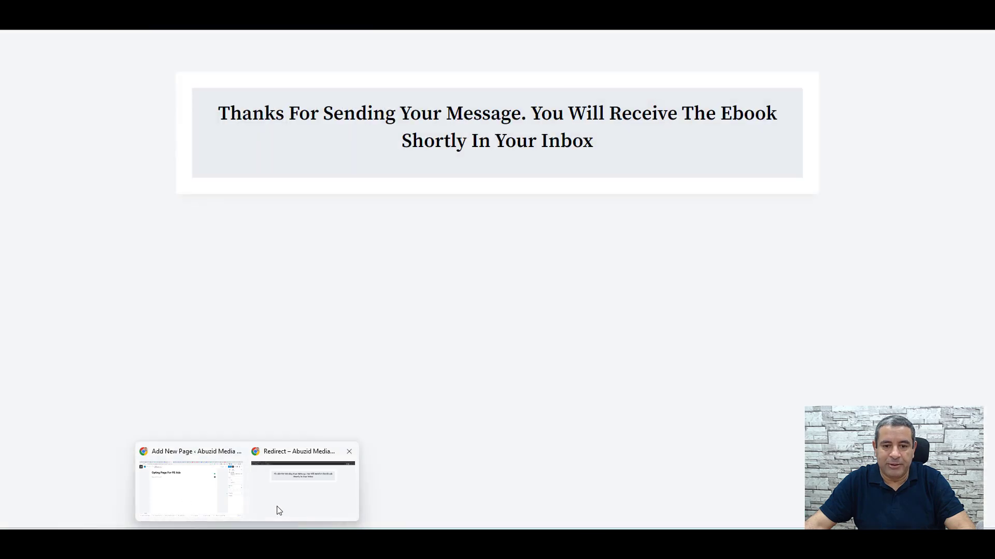
{"action": "left_click", "coordinate": [313, 346]}
{"action": "mouse_move", "coordinate": [247, 544]}
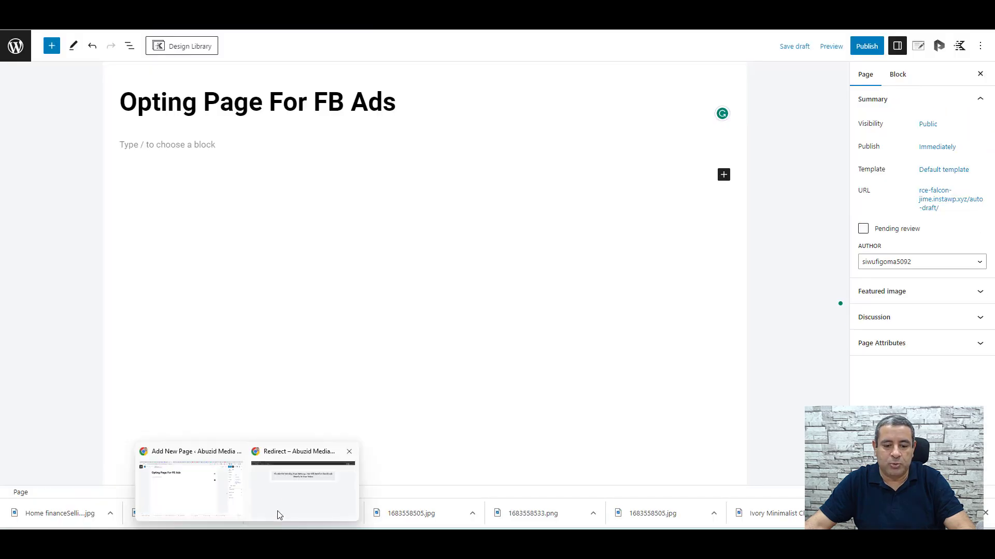
{"action": "left_click", "coordinate": [288, 493]}
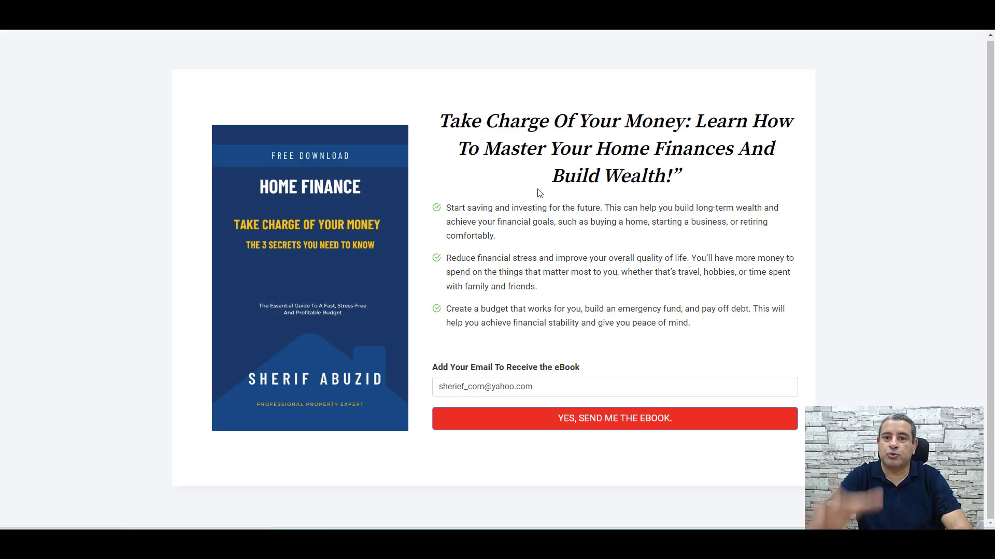
{"action": "key", "text": "alt+Tab"}
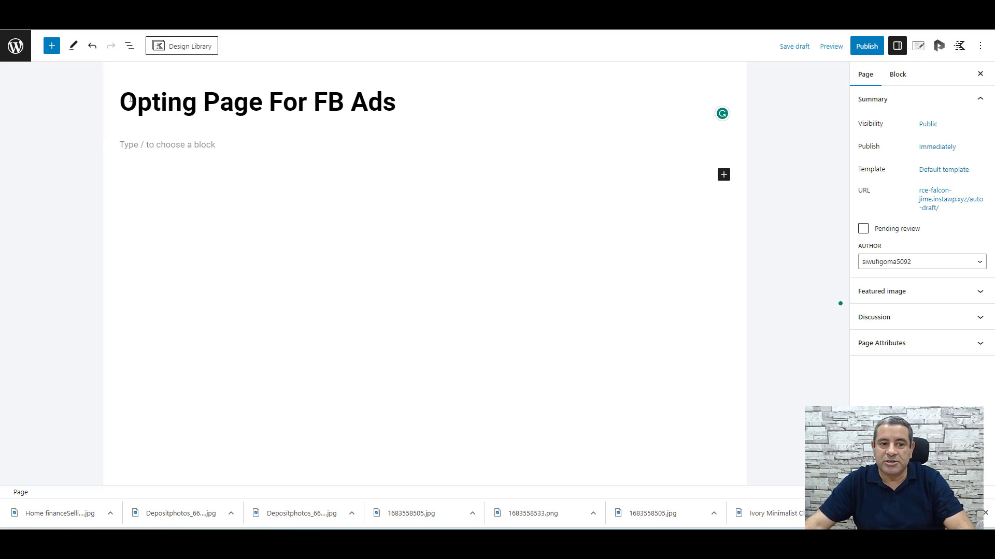
Add a Kadence Row Layout block with two equal columns below the page title
{"action": "left_click", "coordinate": [52, 48]}
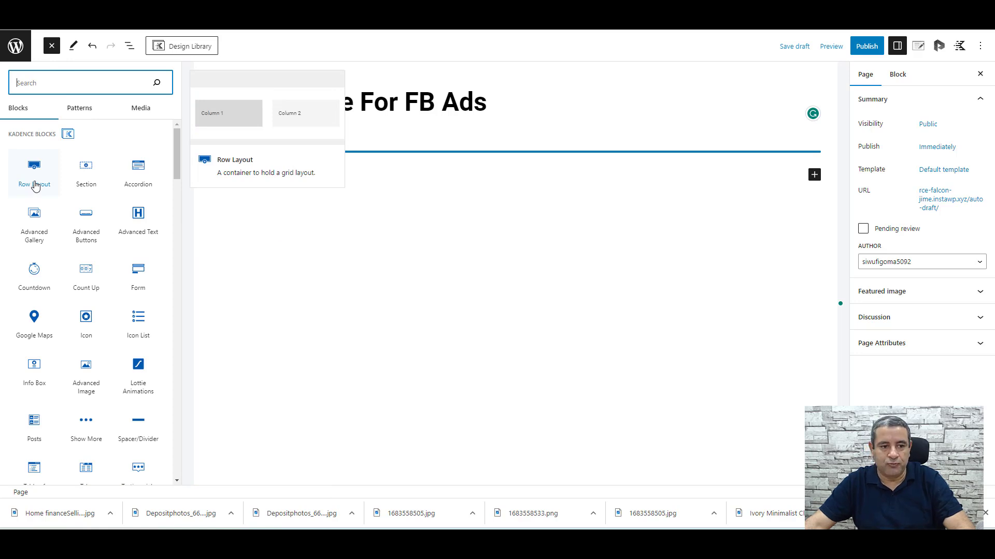
{"action": "left_click", "coordinate": [35, 185]}
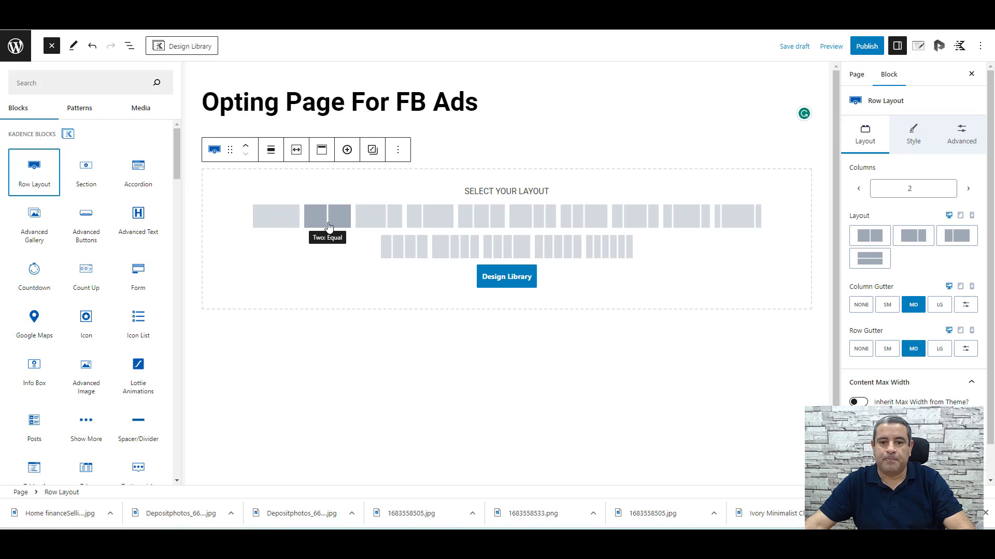
{"action": "left_click", "coordinate": [327, 227]}
{"action": "left_click", "coordinate": [236, 217]}
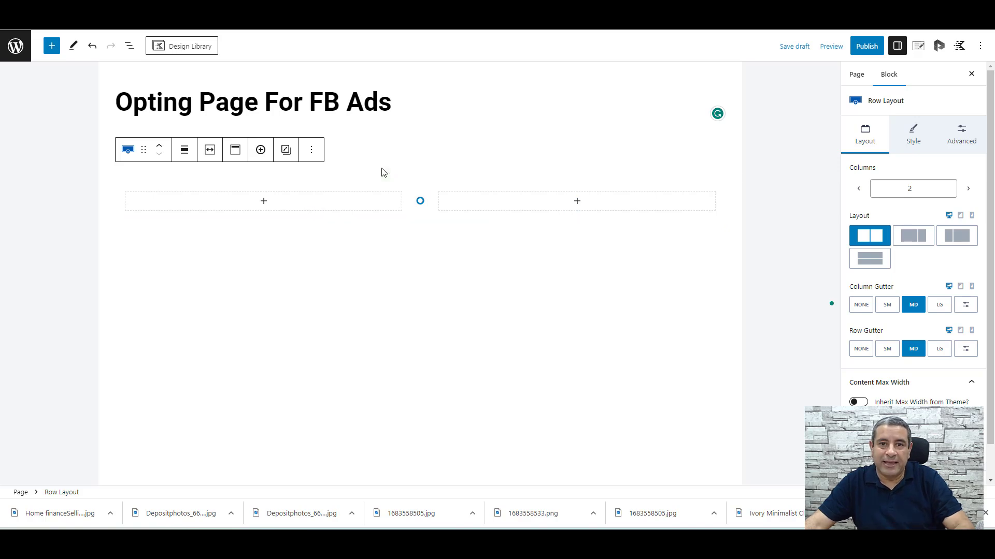
Insert an Image block in the left column and fill it with Home-financeSelling-Property-Ebook-Cover-1.jpg from the media library
{"action": "left_click", "coordinate": [264, 202]}
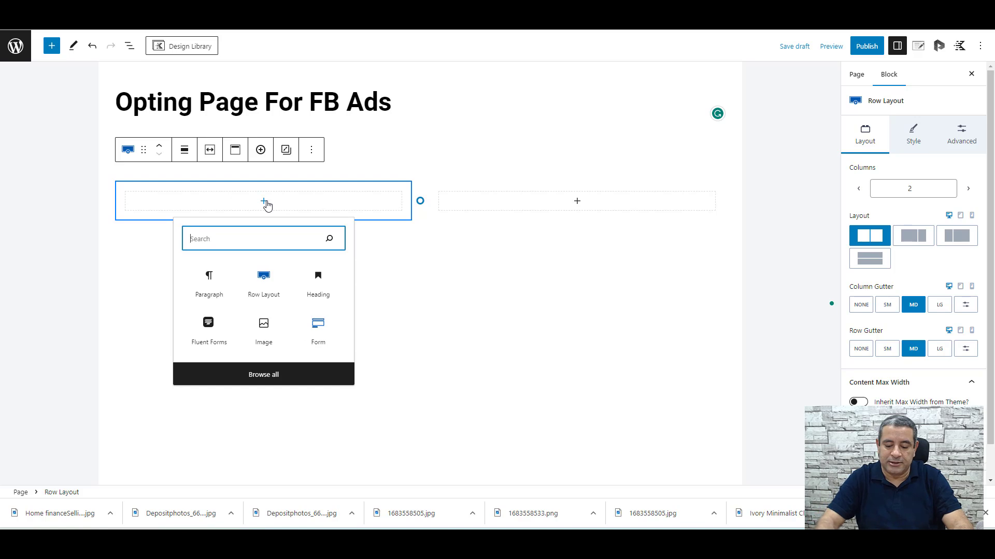
{"action": "type", "text": "imag"}
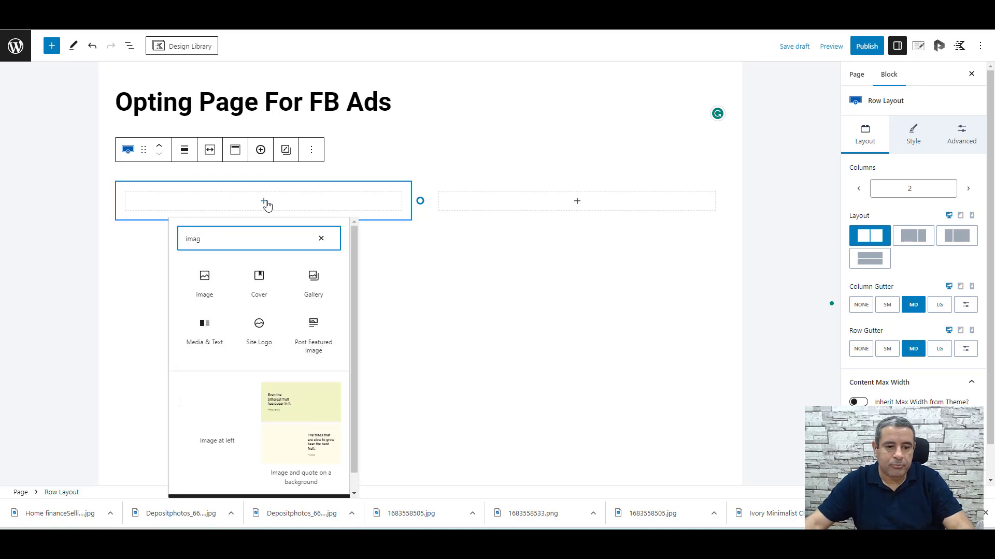
{"action": "left_click", "coordinate": [216, 292]}
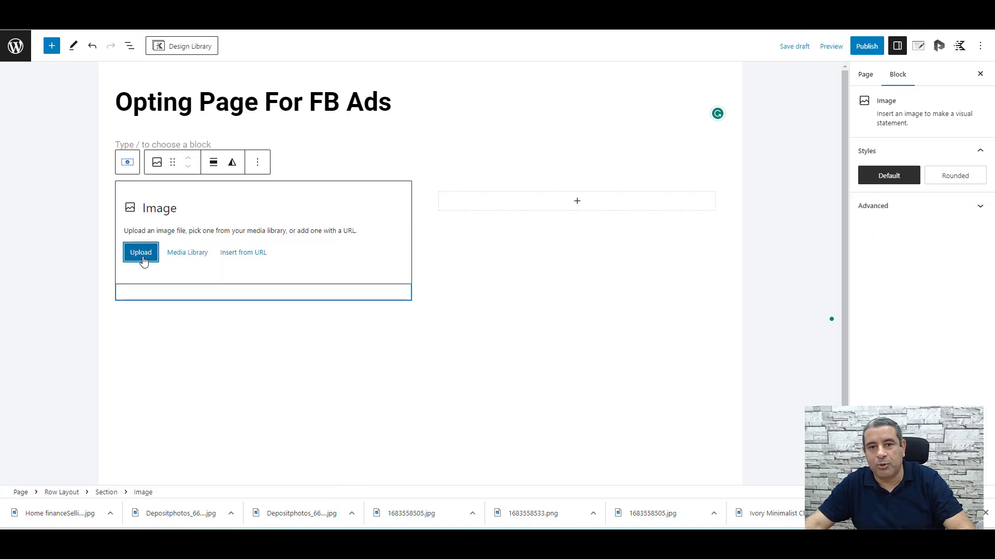
{"action": "left_click", "coordinate": [141, 254]}
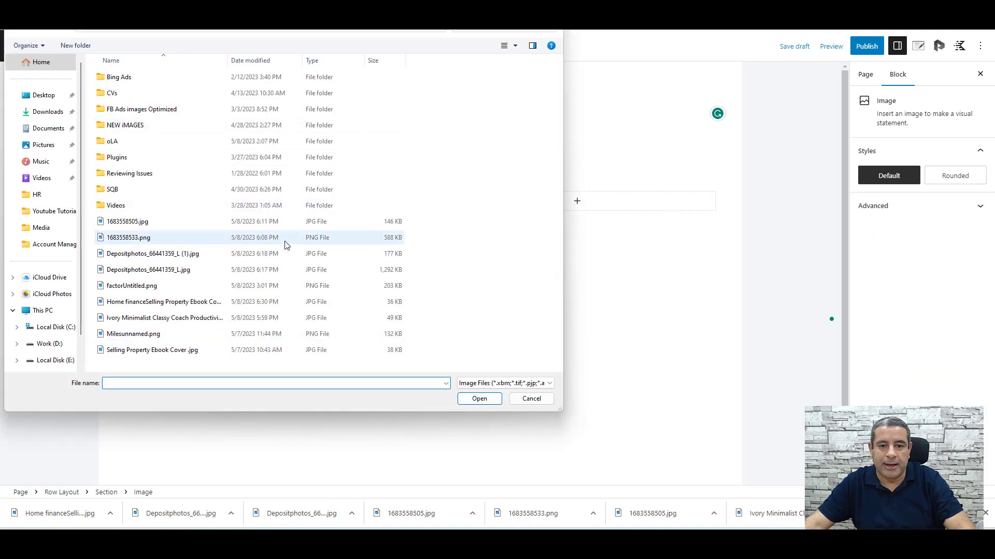
{"action": "key", "text": "Escape"}
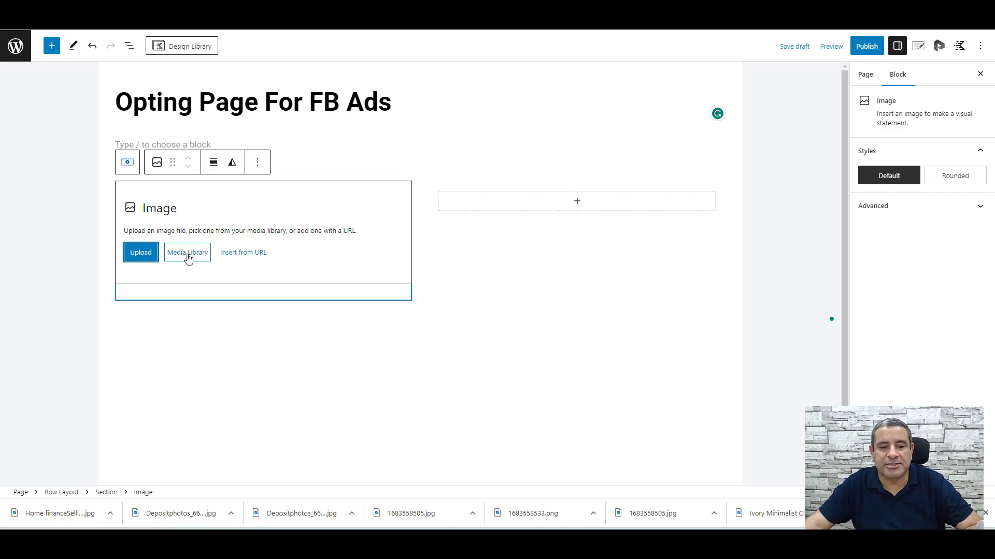
{"action": "left_click", "coordinate": [188, 253]}
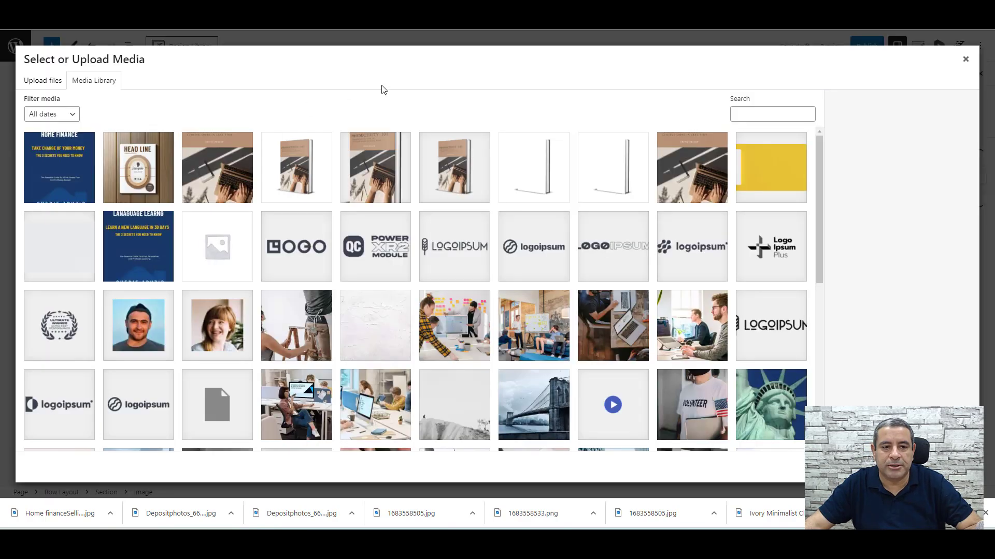
{"action": "left_click", "coordinate": [64, 171]}
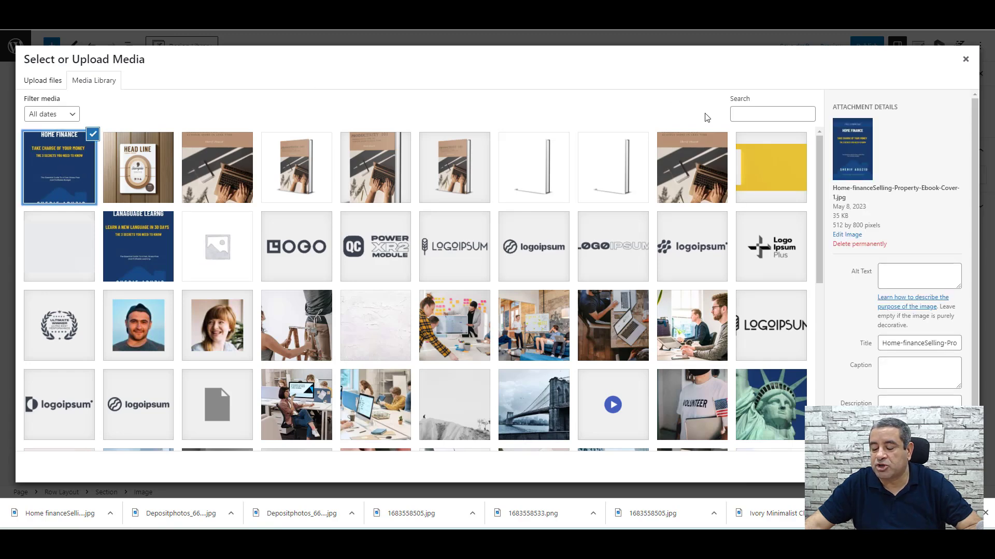
{"action": "left_click", "coordinate": [948, 467]}
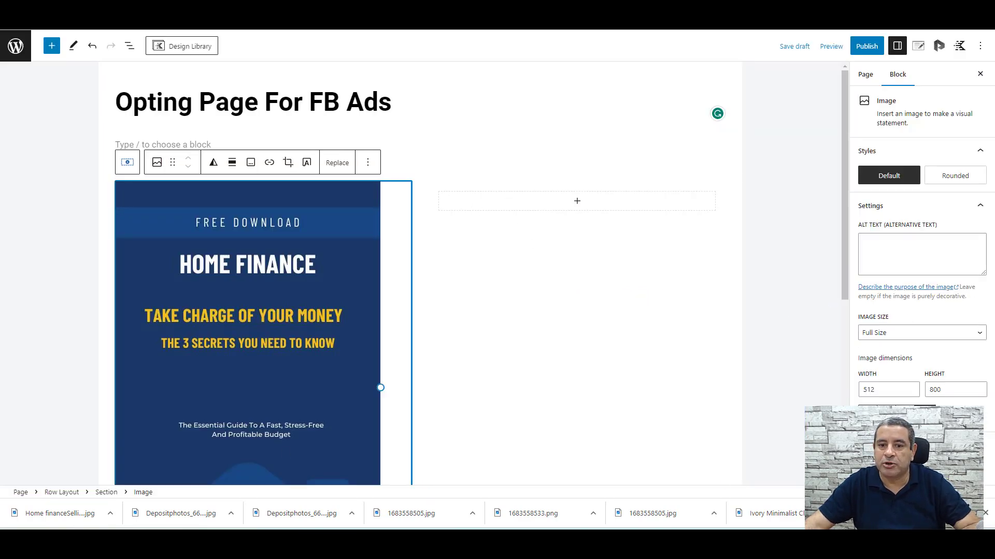
Shrink the ebook cover image to about 319 by 498 pixels and align it to the center of its column
{"action": "key", "text": "ctrl+Tab"}
{"action": "scroll", "coordinate": [477, 258], "scroll_direction": "down", "scroll_amount": 7}
{"action": "scroll", "coordinate": [477, 252], "scroll_direction": "up", "scroll_amount": 7}
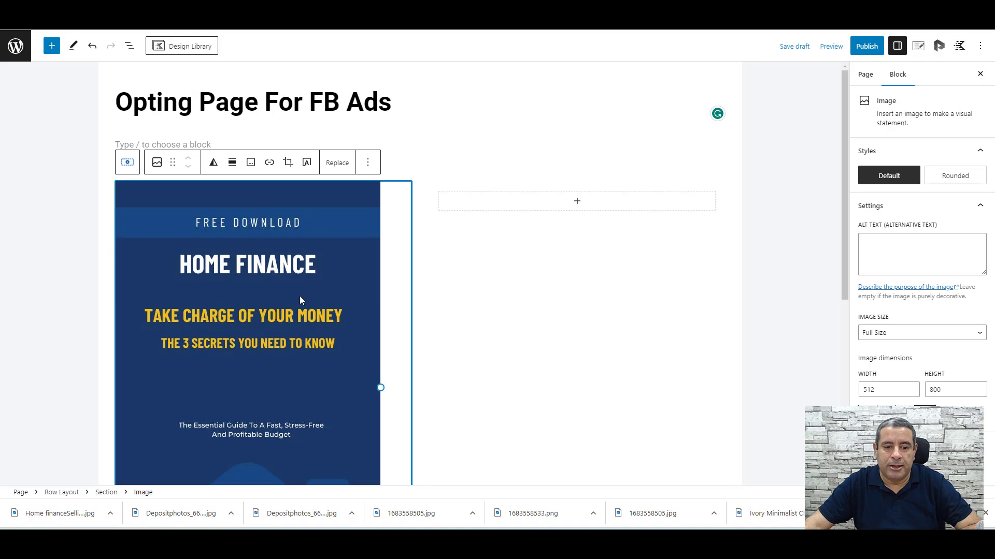
{"action": "scroll", "coordinate": [300, 295], "scroll_direction": "down", "scroll_amount": 2}
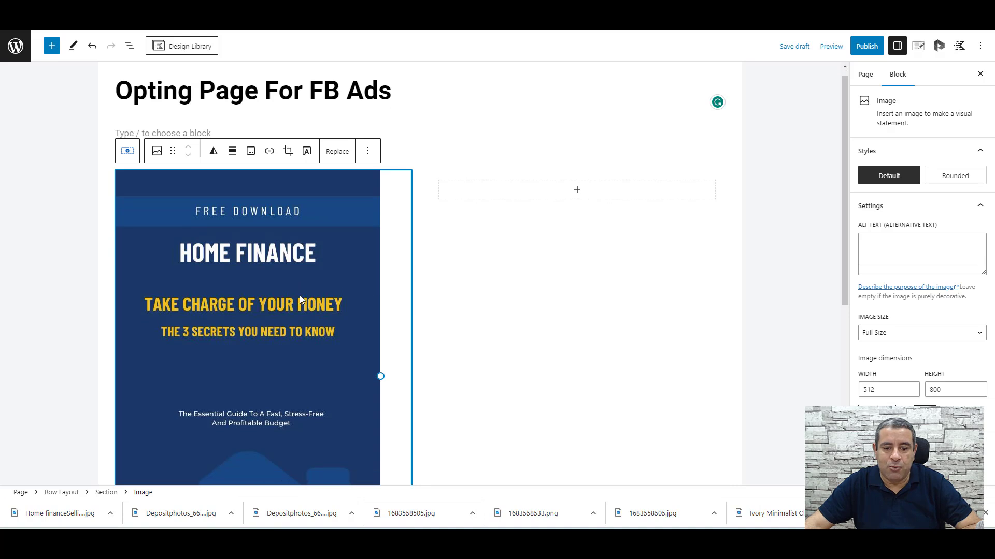
{"action": "left_click_drag", "start_coordinate": [259, 439], "coordinate": [259, 284]}
{"action": "scroll", "coordinate": [290, 284], "scroll_direction": "up", "scroll_amount": 3}
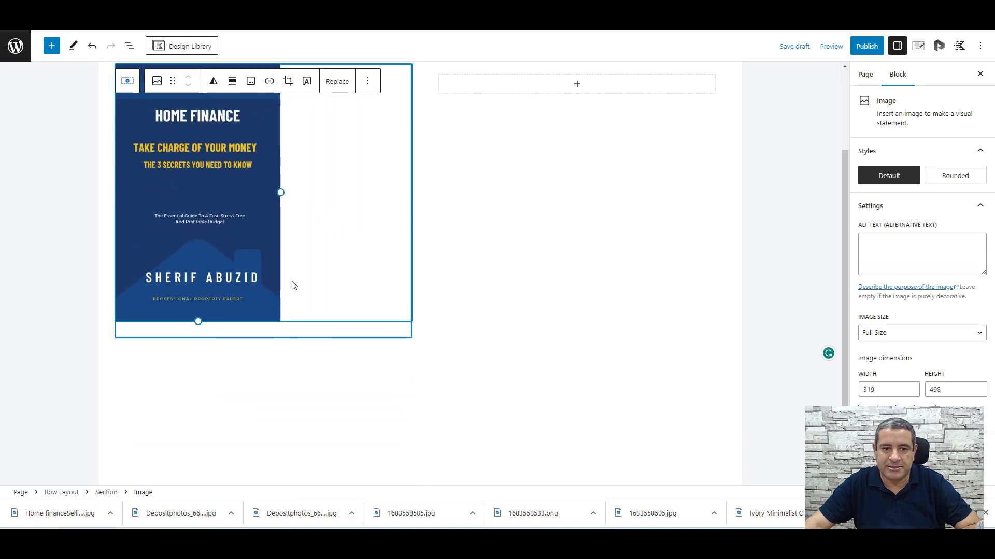
{"action": "left_click", "coordinate": [232, 163]}
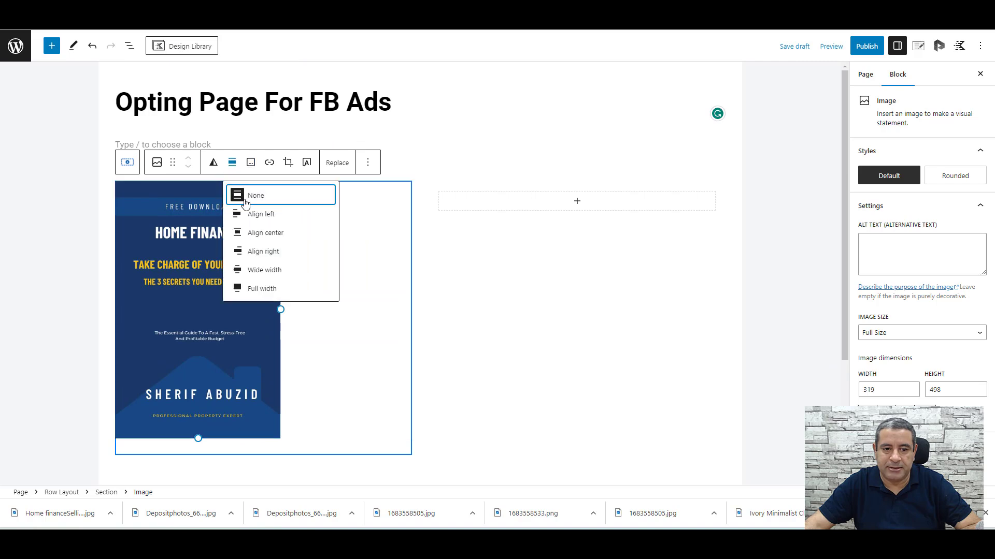
{"action": "left_click", "coordinate": [263, 233]}
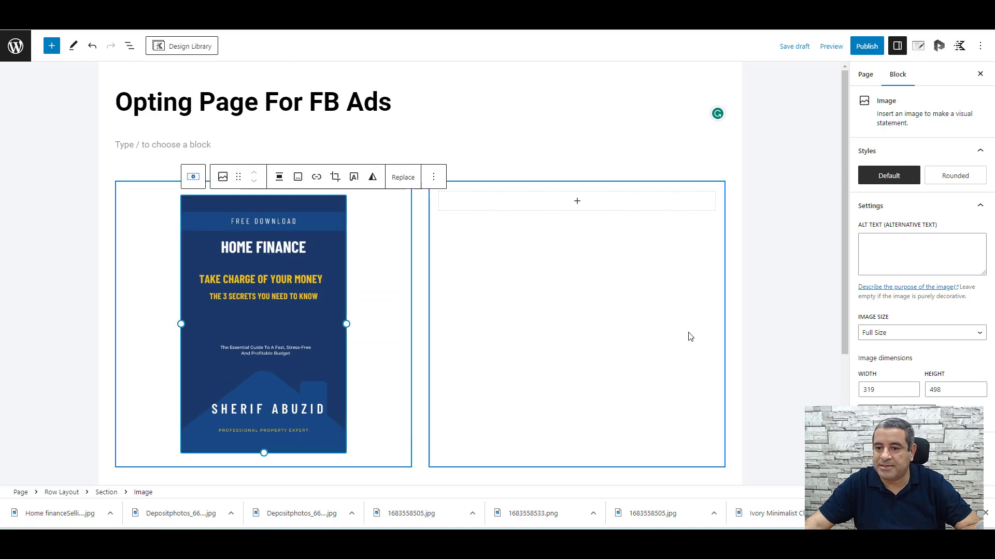
Copy the headline "Take Charge Of Your Money: Learn How To Master Your Home Finances And Build Wealth!" from the finished opt-in page
{"action": "left_click", "coordinate": [819, 314]}
{"action": "mouse_move", "coordinate": [293, 544]}
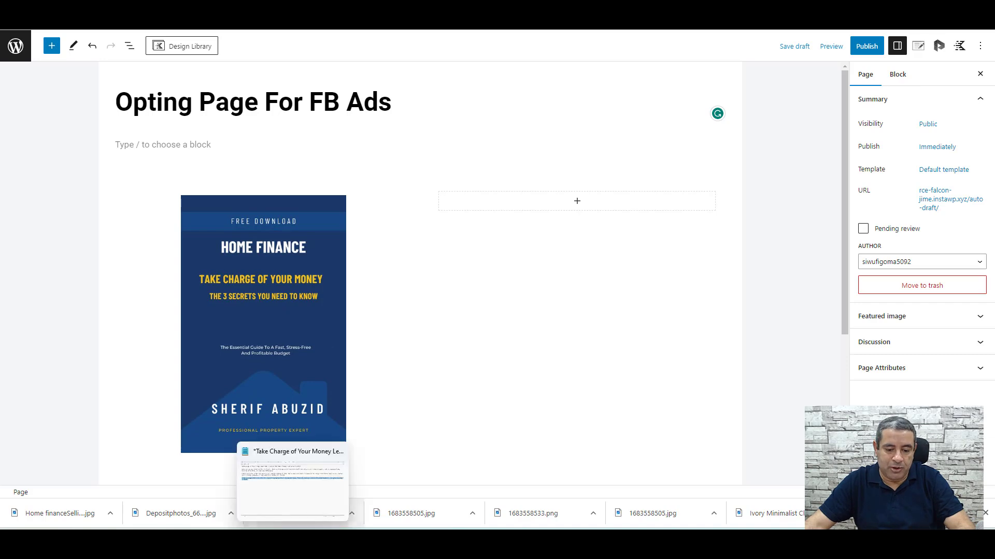
{"action": "left_click", "coordinate": [189, 493]}
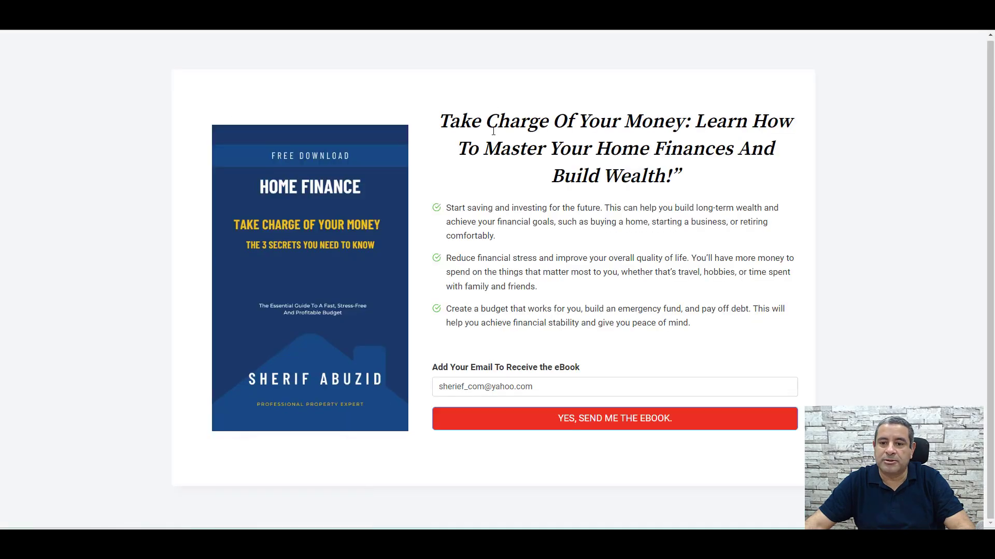
{"action": "triple_click", "coordinate": [493, 132]}
{"action": "key", "text": "ctrl+c"}
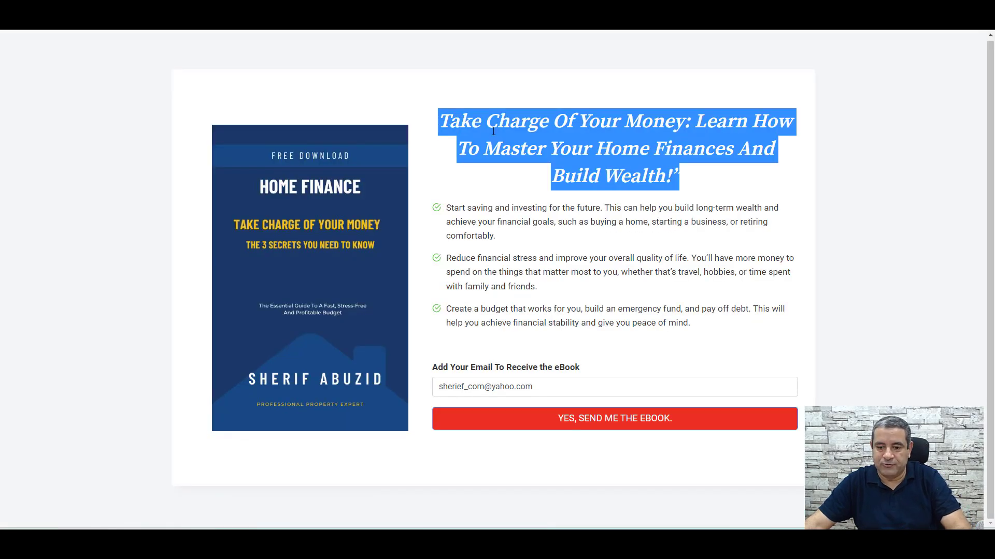
Return to the page editor, insert an Advanced Text block in the empty right column and paste the copied headline into it
{"action": "key", "text": "alt+Tab"}
{"action": "left_click", "coordinate": [589, 189]}
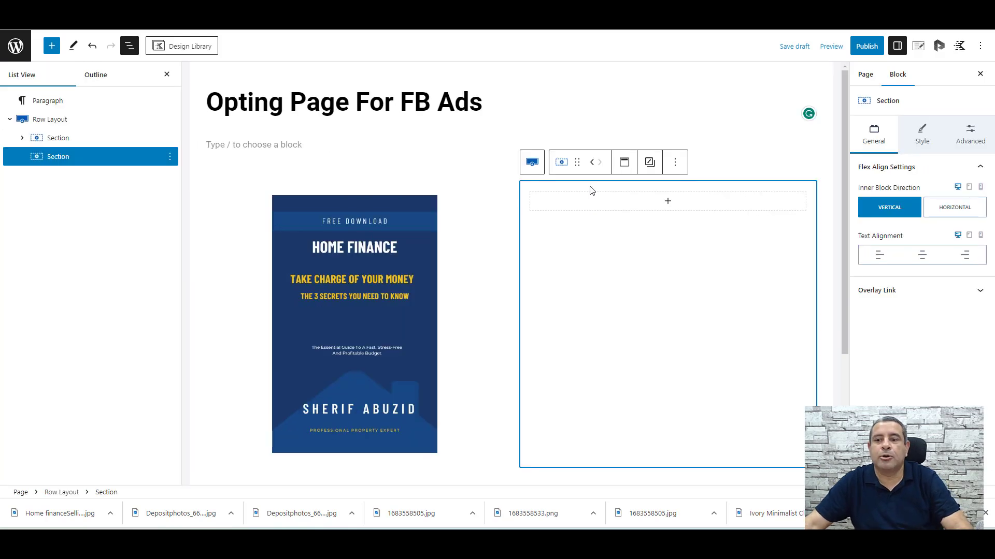
{"action": "left_click", "coordinate": [634, 204]}
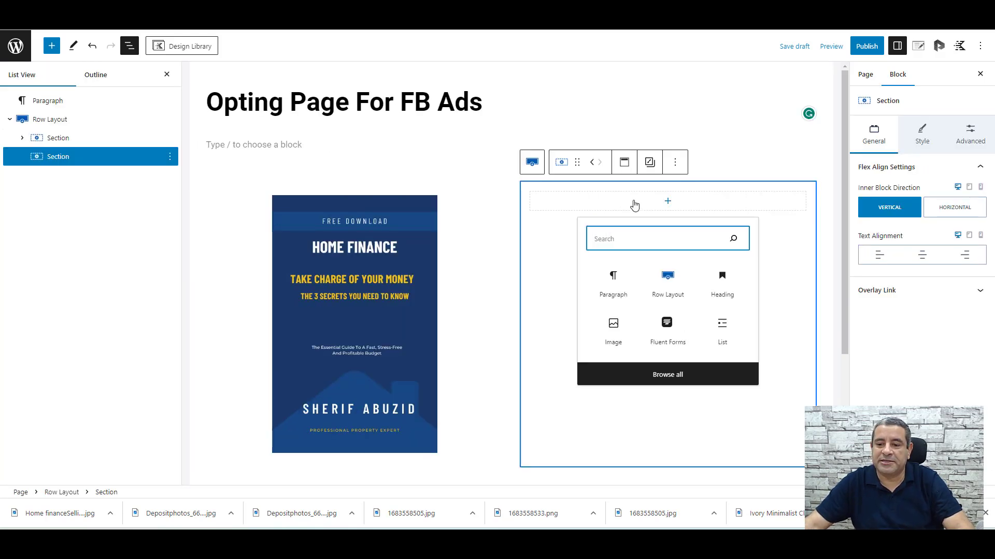
{"action": "type", "text": "adva"}
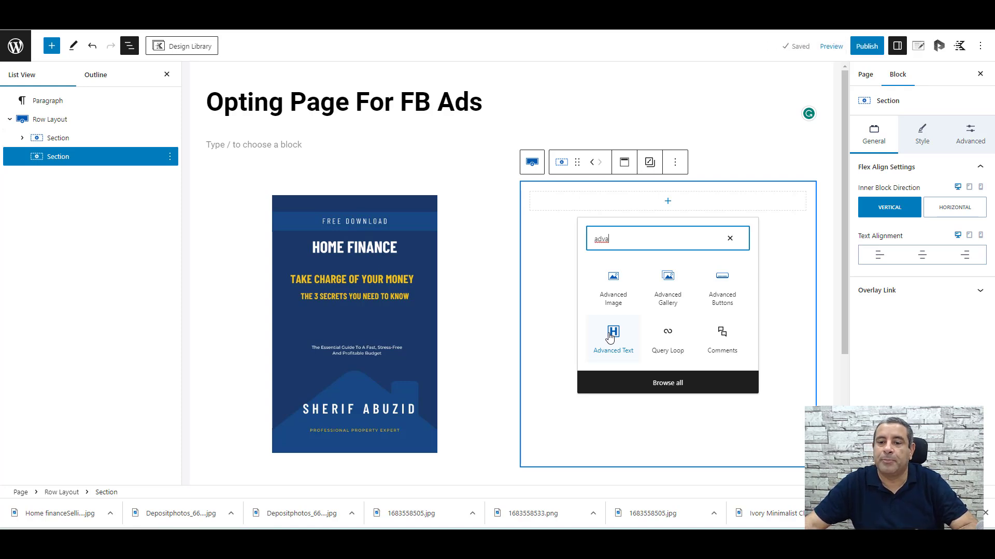
{"action": "left_click", "coordinate": [610, 338]}
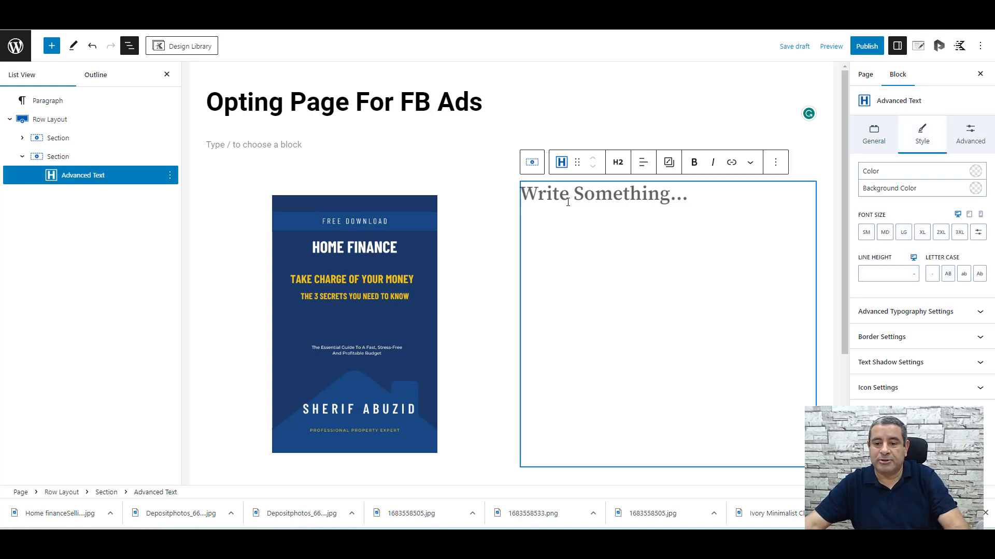
{"action": "key", "text": "ctrl+v"}
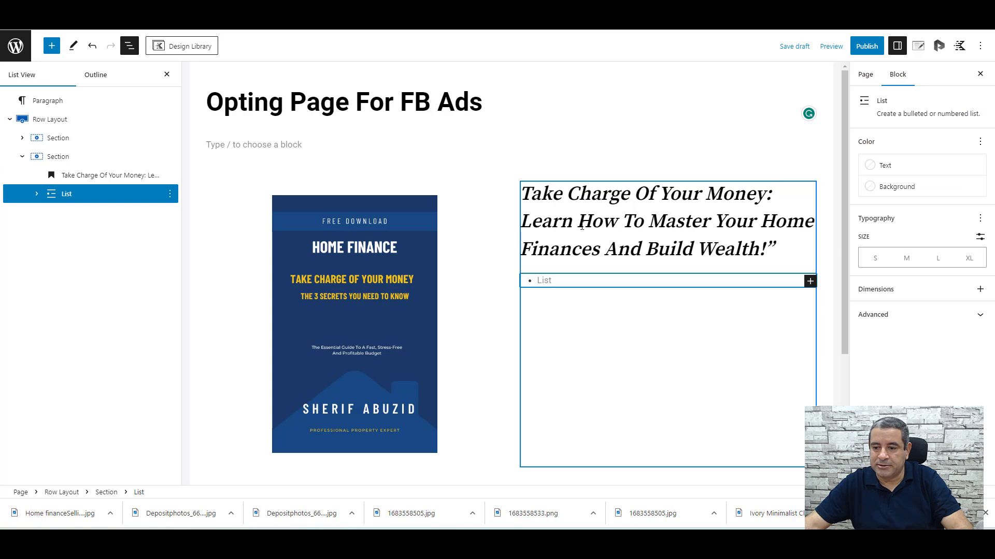
Remove the empty List block below the headline in the right column
{"action": "left_click", "coordinate": [582, 226]}
{"action": "left_click", "coordinate": [597, 274]}
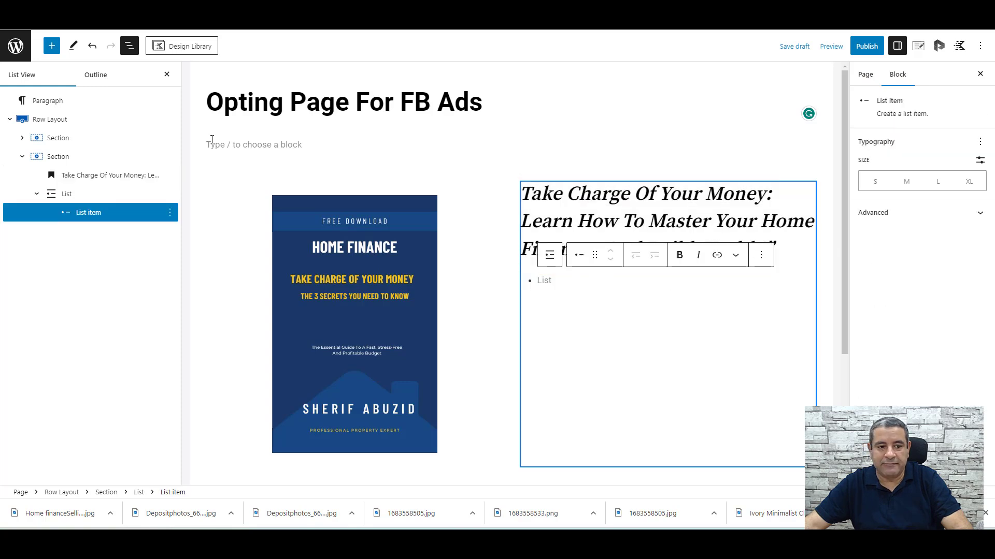
{"action": "left_click", "coordinate": [66, 195]}
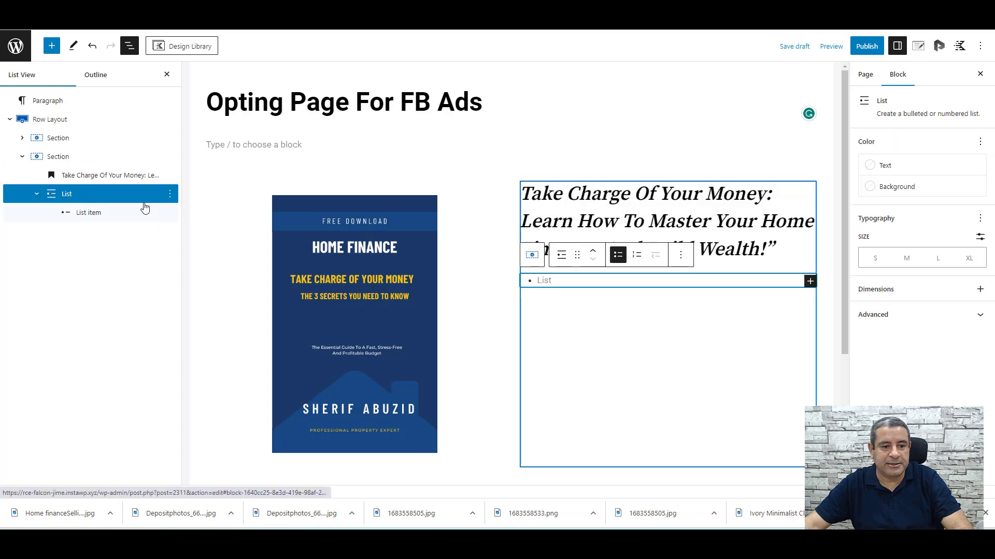
{"action": "left_click", "coordinate": [170, 195]}
{"action": "left_click", "coordinate": [207, 472]}
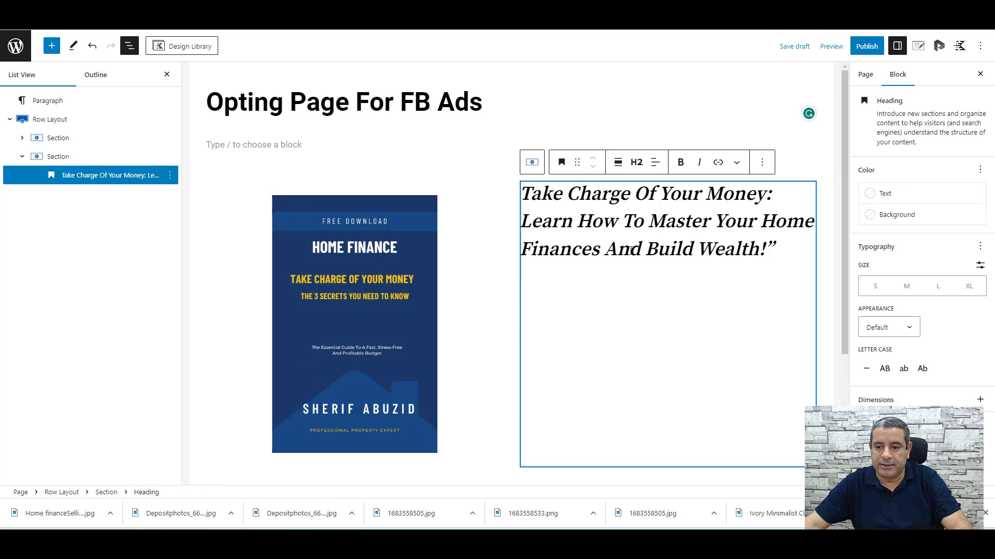
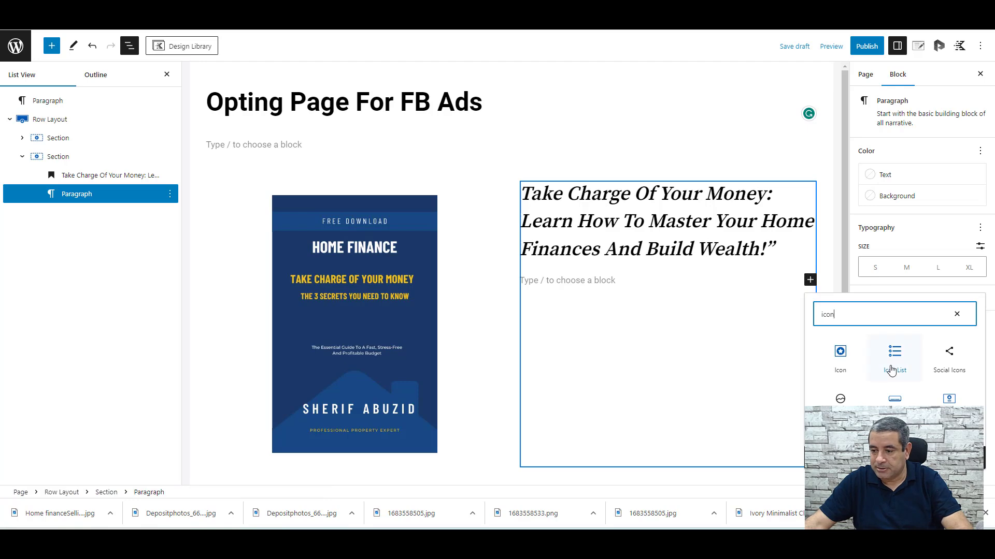
Insert an Icon List block below the headline and fill its first item with the "Start saving and investing for the future..." benefit text
{"action": "left_click", "coordinate": [891, 365]}
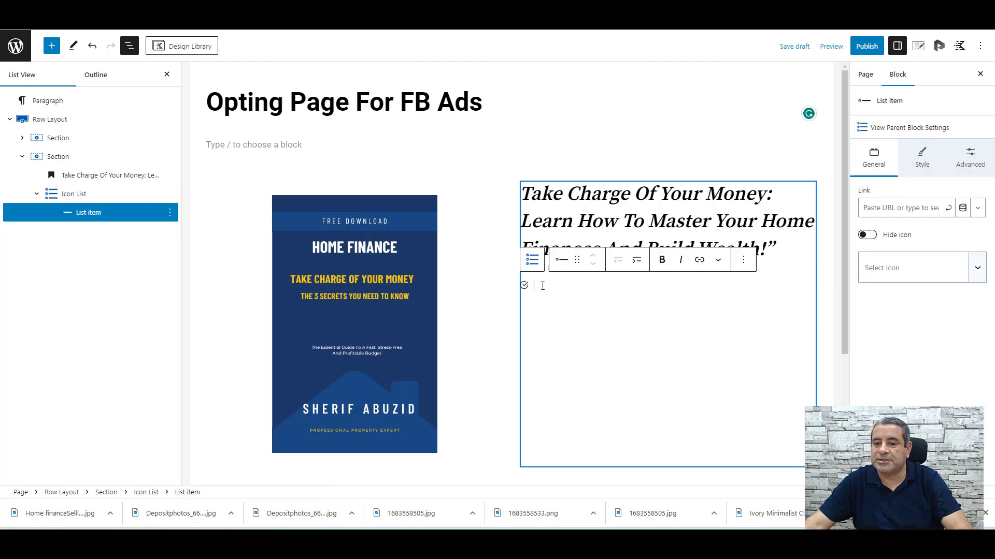
{"action": "type", "text": "Start saving and investing for the future. This can help you build long-term wealth and achieve your financial goals, such as buying a home, starting a business, or retiring comfortably."}
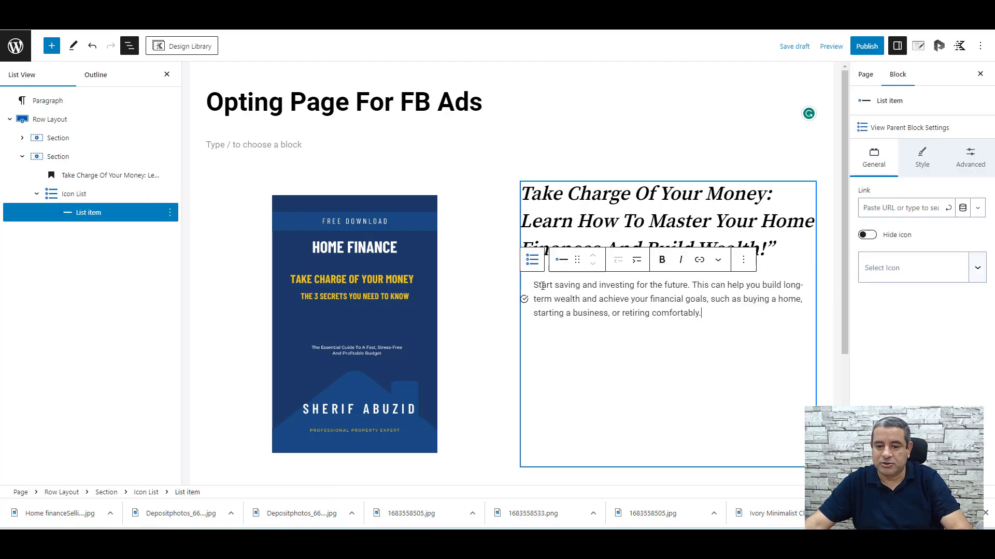
{"action": "triple_click", "coordinate": [459, 213]}
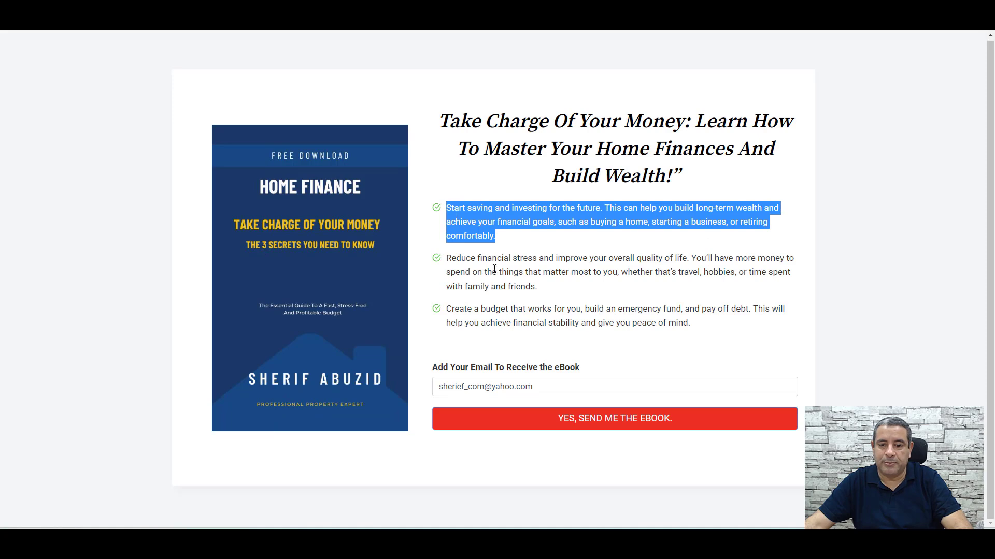
Copy the "Reduce financial stress and improve your overall quality of life..." text from the finished opt-in page into a second icon list item
{"action": "triple_click", "coordinate": [494, 269]}
{"action": "key", "text": "ctrl+c"}
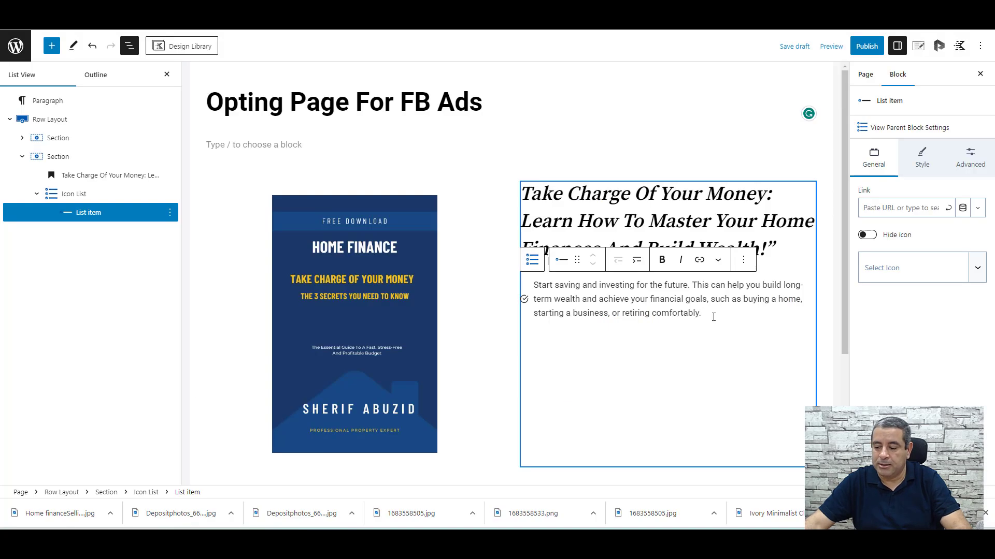
{"action": "key", "text": "Return"}
{"action": "key", "text": "ctrl+v"}
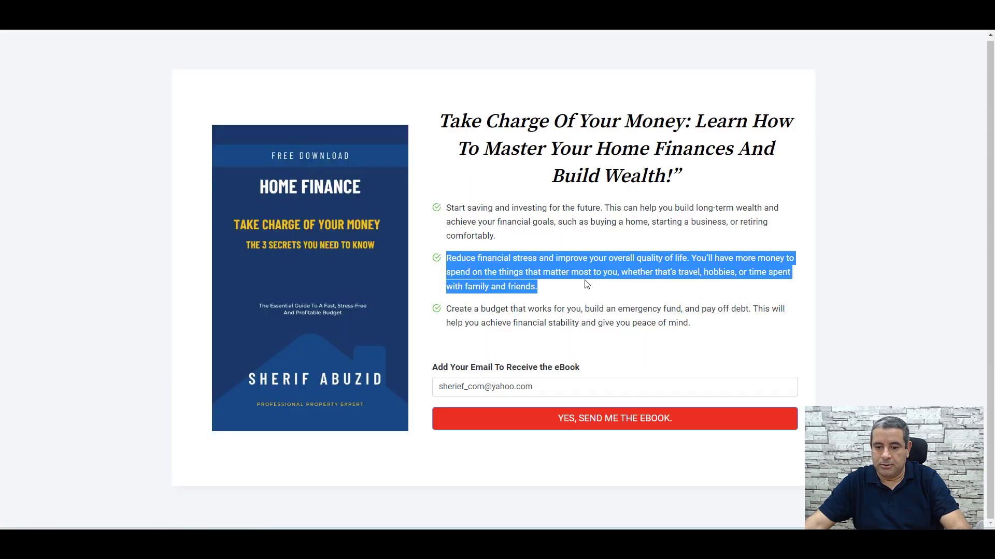
Add a third icon list item with the "Create a budget that works for you..." text copied from the finished opt-in page
{"action": "left_click", "coordinate": [543, 318]}
{"action": "triple_click", "coordinate": [542, 318]}
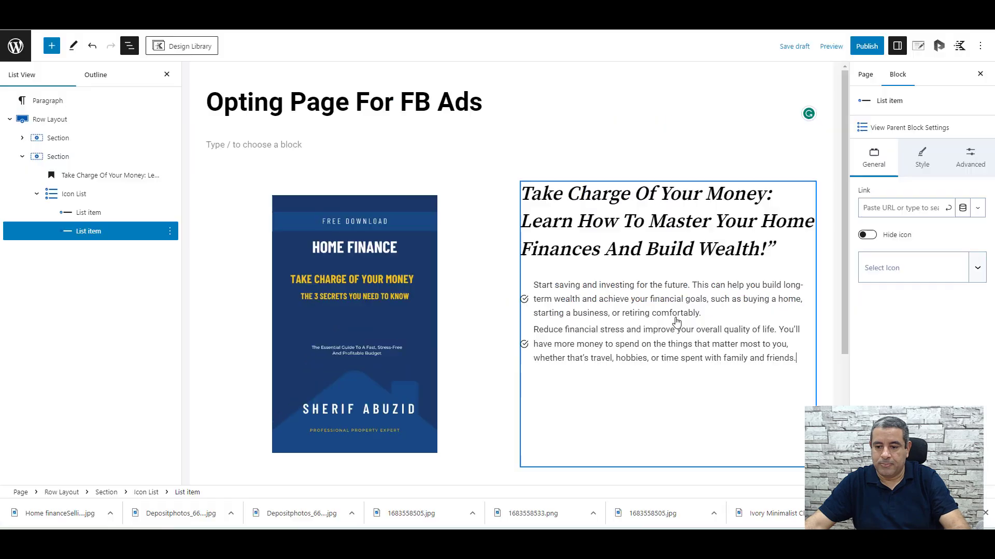
{"action": "key", "text": "Return"}
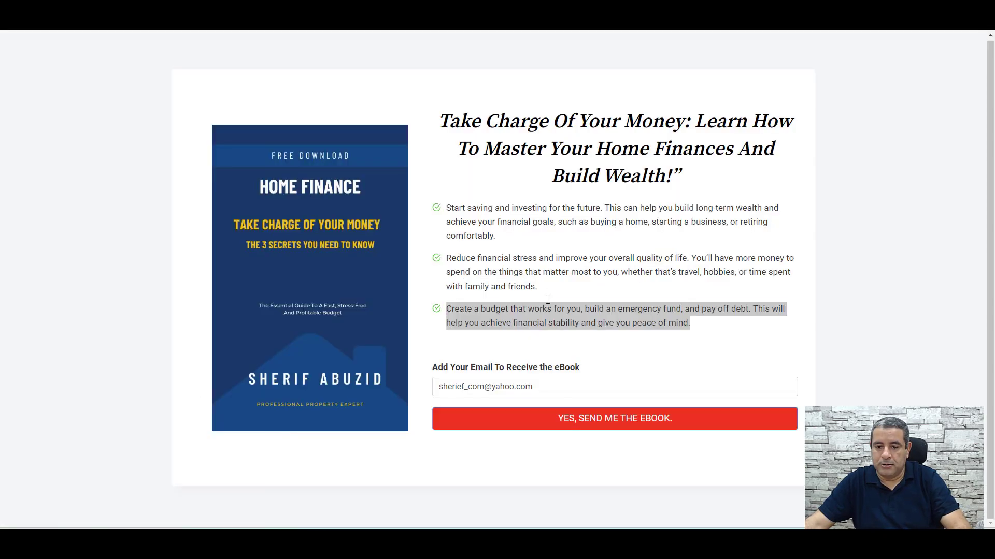
{"action": "triple_click", "coordinate": [533, 320]}
{"action": "key", "text": "ctrl+c"}
{"action": "triple_click", "coordinate": [533, 320]}
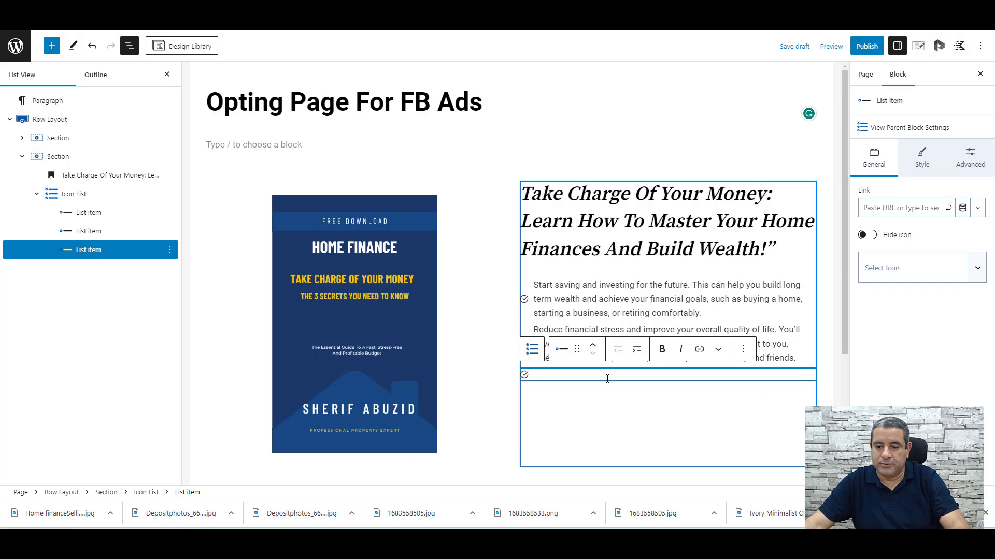
{"action": "key", "text": "ctrl+v"}
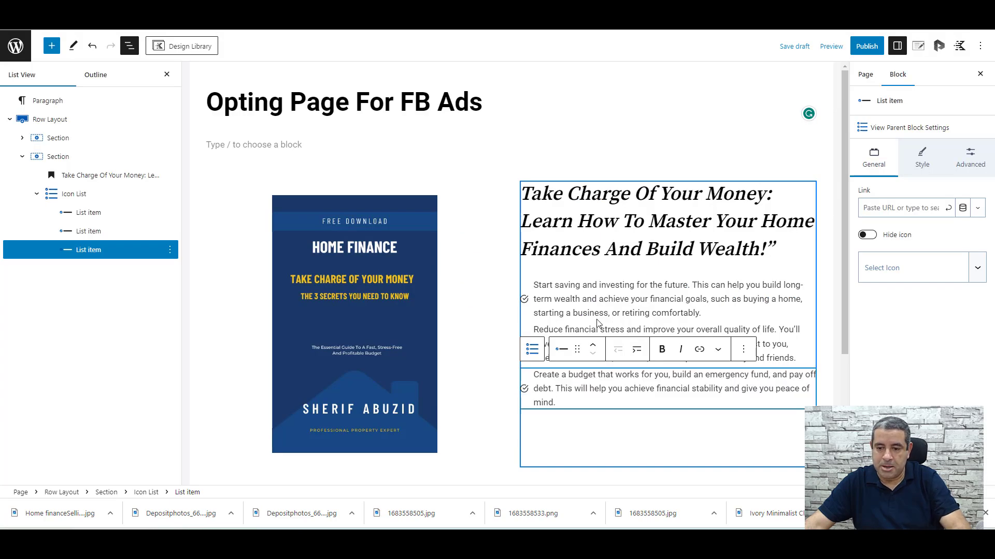
Select the whole Icon List block and set its icon color to red
{"action": "triple_click", "coordinate": [577, 200]}
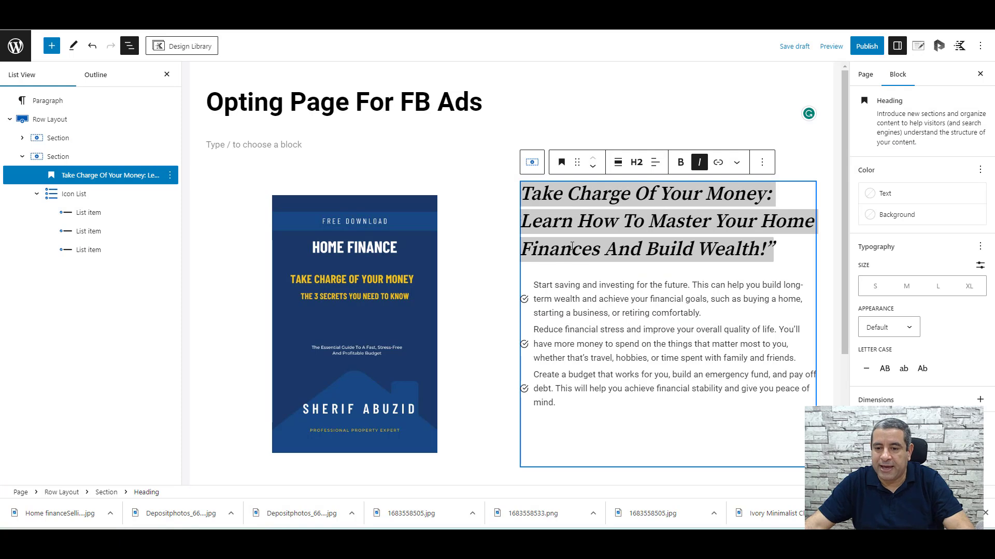
{"action": "left_click", "coordinate": [573, 287]}
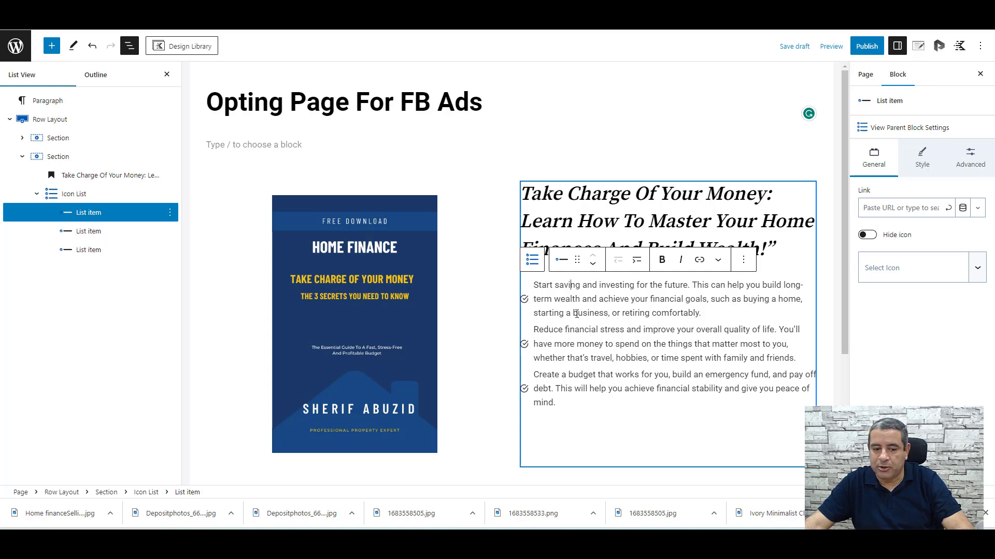
{"action": "left_click", "coordinate": [147, 493]}
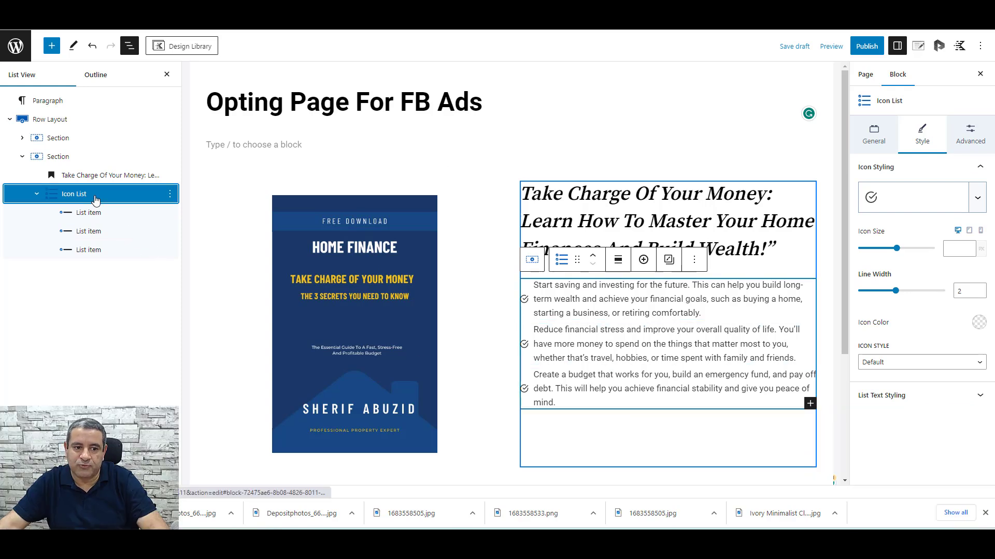
{"action": "left_click", "coordinate": [978, 324]}
{"action": "left_click", "coordinate": [850, 303]}
{"action": "left_click", "coordinate": [930, 344]}
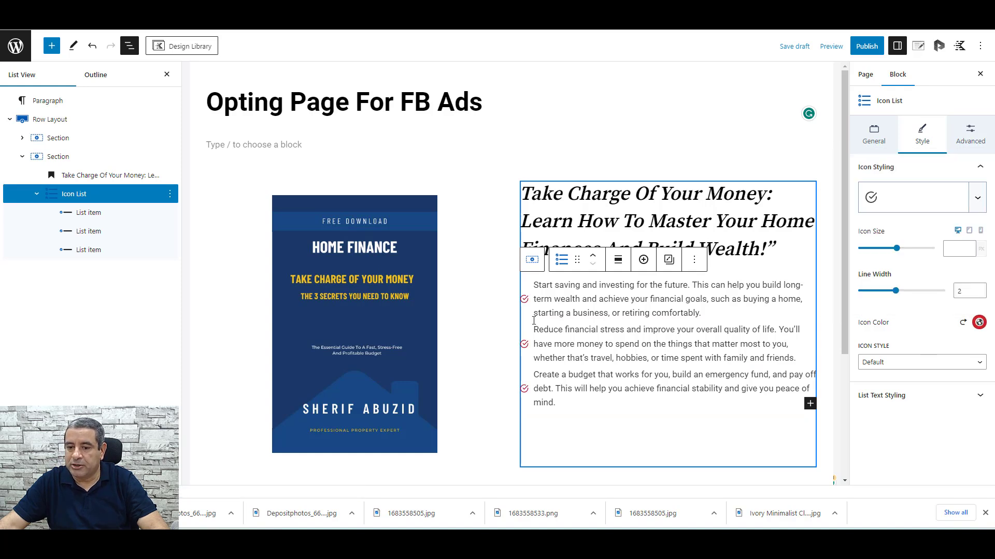
Set the icon list's icon alignment to Top and publish the page
{"action": "left_click", "coordinate": [867, 139]}
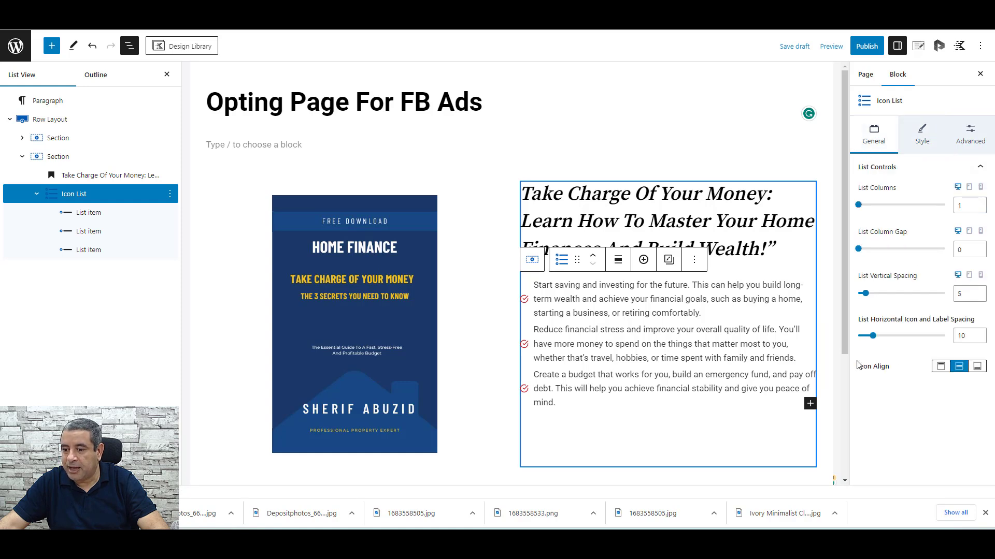
{"action": "left_click", "coordinate": [940, 366]}
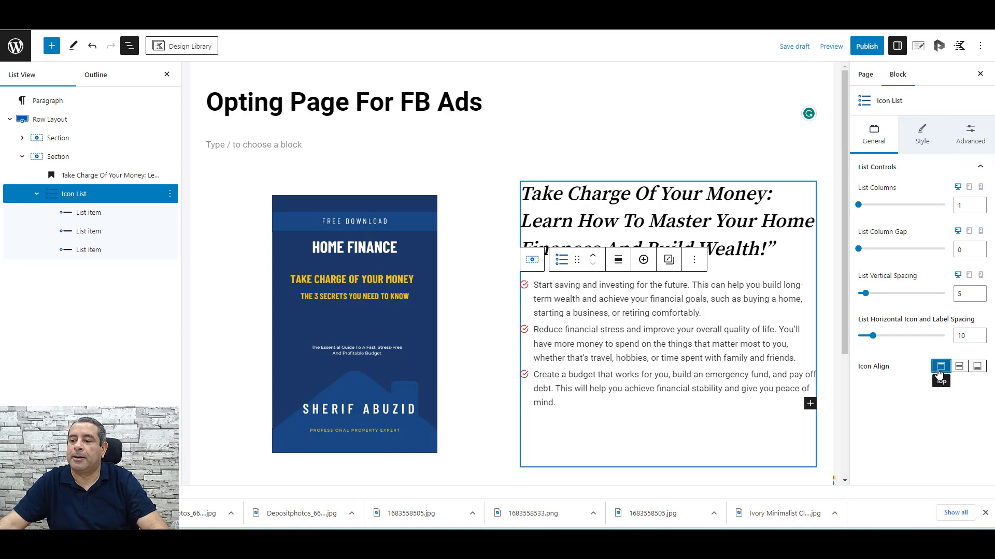
{"action": "left_click", "coordinate": [862, 48]}
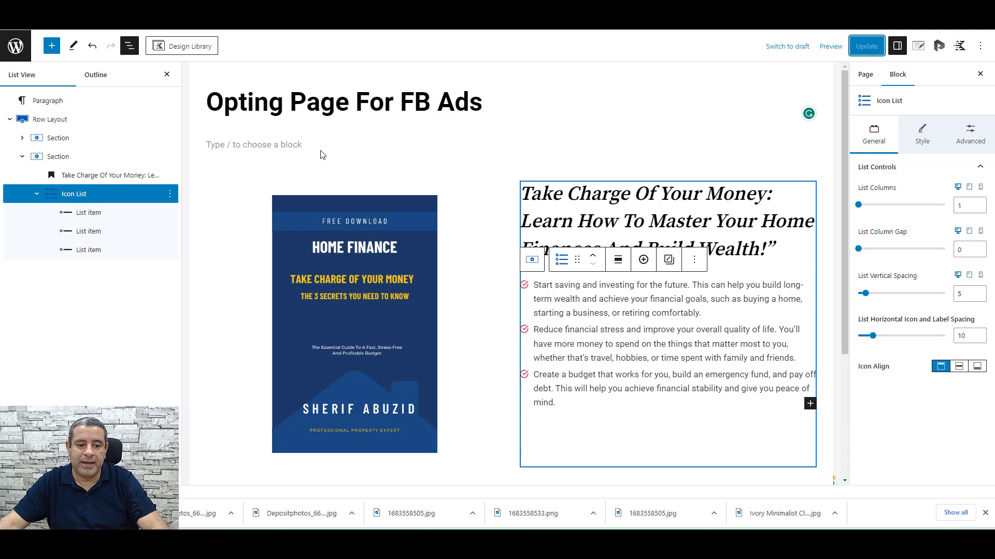
Open the published page in a new tab and review its header, title area, two-column content and footer
{"action": "right_click", "coordinate": [91, 300]}
{"action": "left_click", "coordinate": [165, 321]}
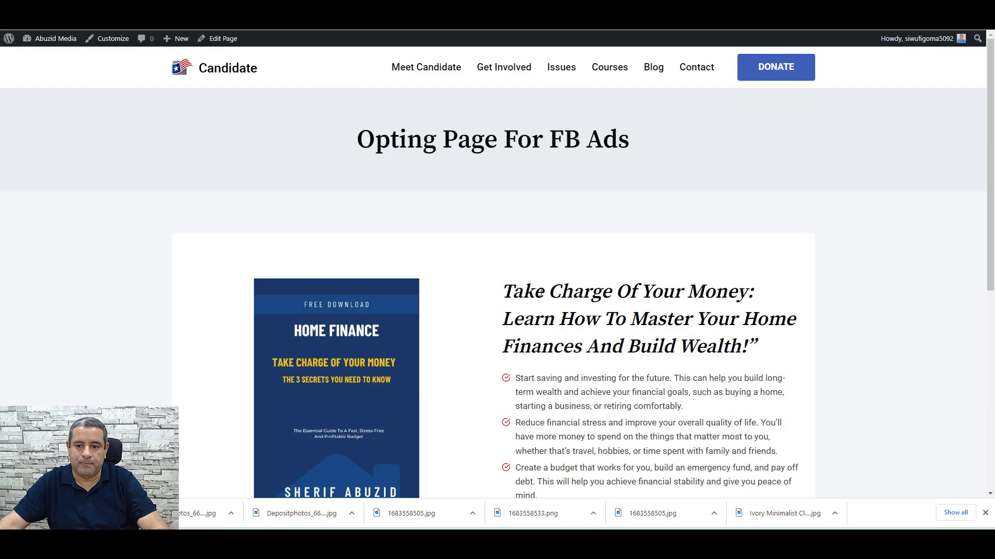
{"action": "scroll", "coordinate": [597, 285], "scroll_direction": "down", "scroll_amount": 4}
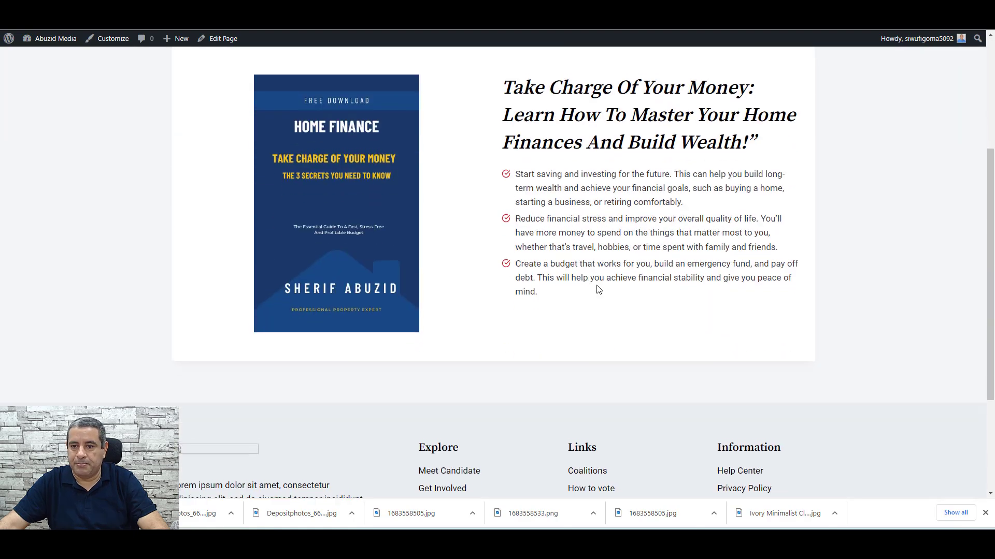
{"action": "scroll", "coordinate": [596, 285], "scroll_direction": "up", "scroll_amount": 4}
{"action": "scroll", "coordinate": [597, 289], "scroll_direction": "down", "scroll_amount": 3}
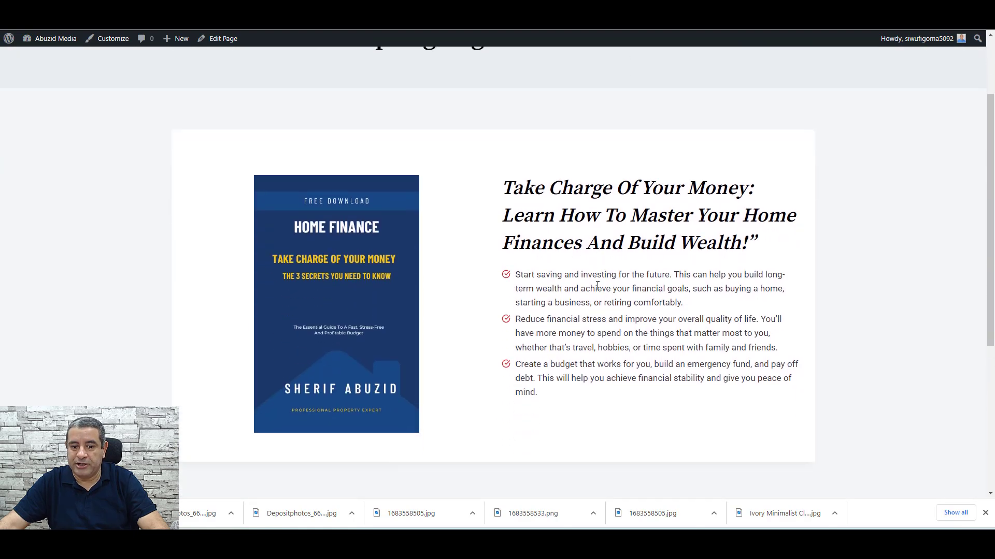
{"action": "scroll", "coordinate": [595, 233], "scroll_direction": "up", "scroll_amount": 3}
{"action": "scroll", "coordinate": [580, 271], "scroll_direction": "down", "scroll_amount": 5}
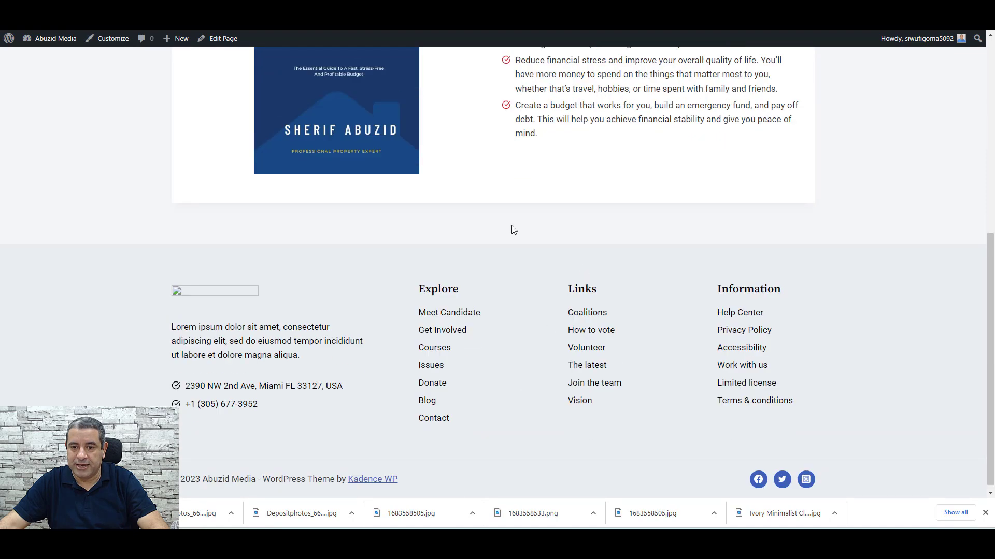
{"action": "scroll", "coordinate": [524, 297], "scroll_direction": "up", "scroll_amount": 4}
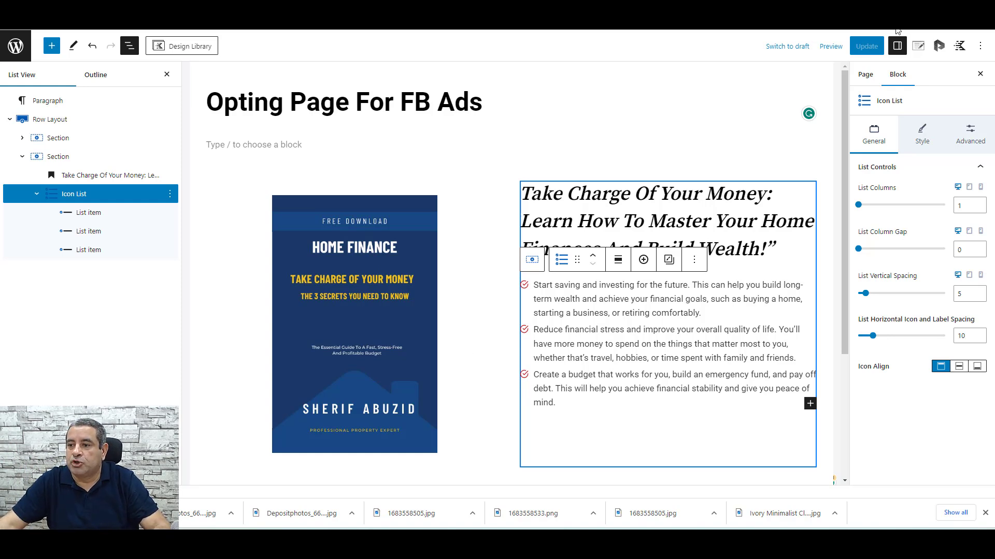
Disable the page title in the page settings
{"action": "left_click", "coordinate": [918, 45]}
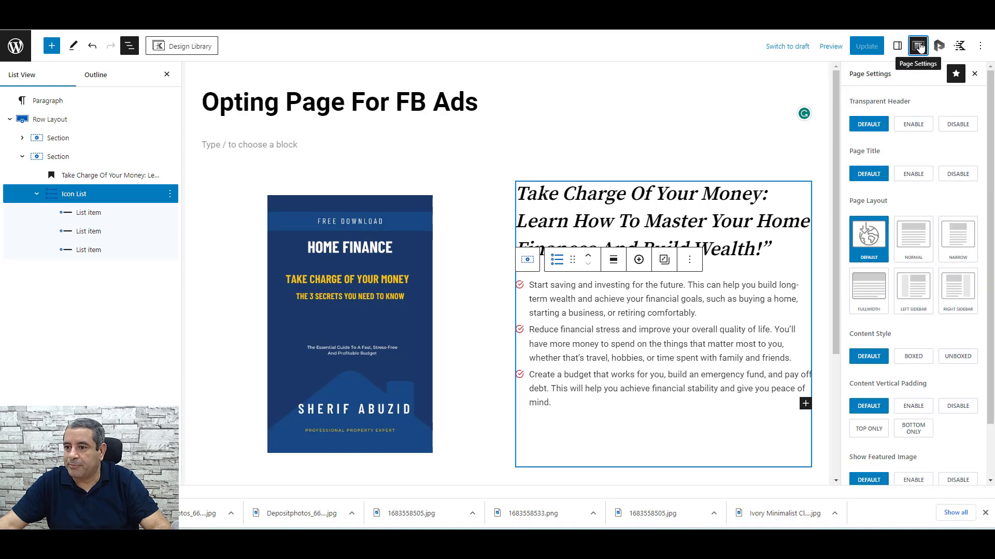
{"action": "left_click", "coordinate": [959, 177]}
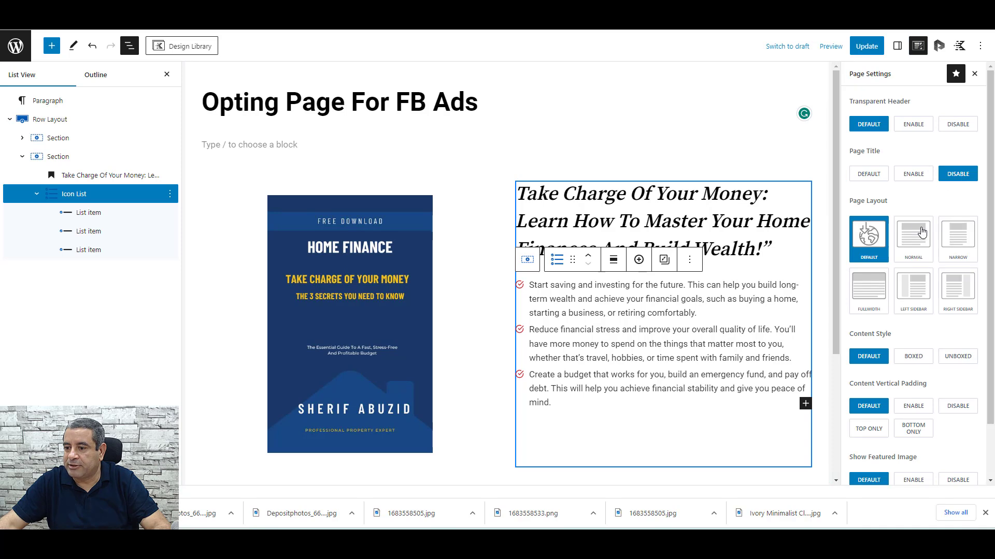
Disable the page's header and footer, update the page, and check the published result
{"action": "scroll", "coordinate": [912, 311], "scroll_direction": "down", "scroll_amount": 2}
{"action": "left_click", "coordinate": [860, 453]}
{"action": "left_click", "coordinate": [862, 467]}
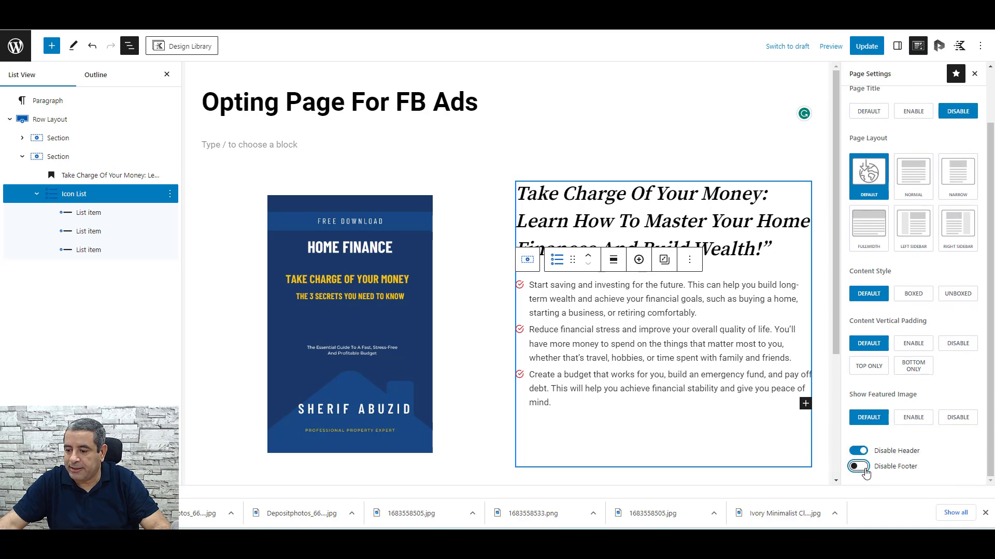
{"action": "left_click", "coordinate": [864, 52]}
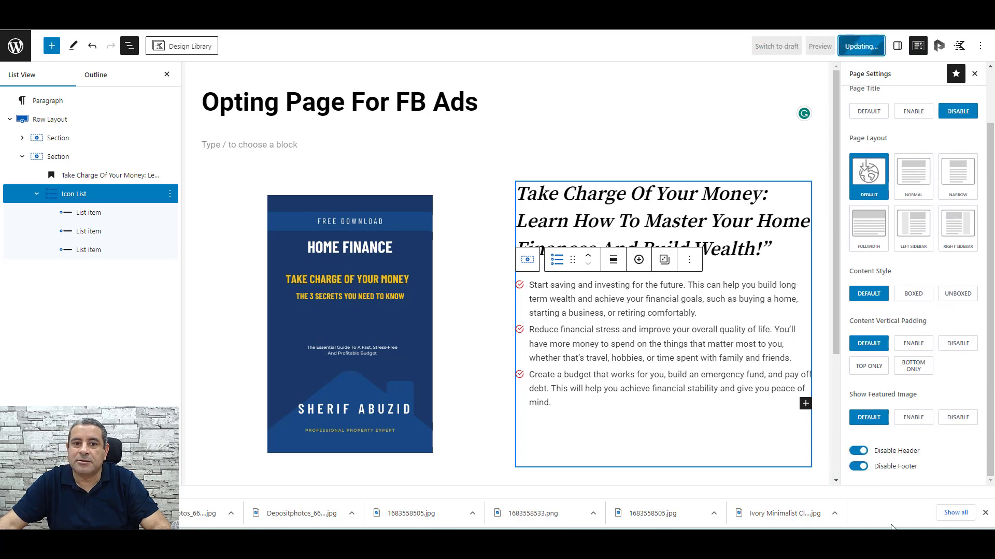
{"action": "left_click", "coordinate": [46, 23]}
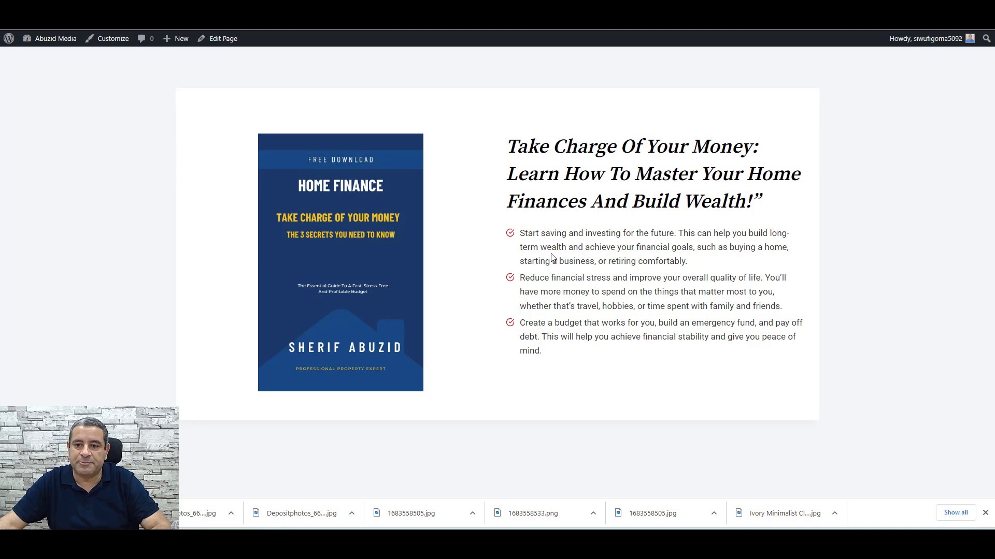
{"action": "key", "text": "ctrl+w"}
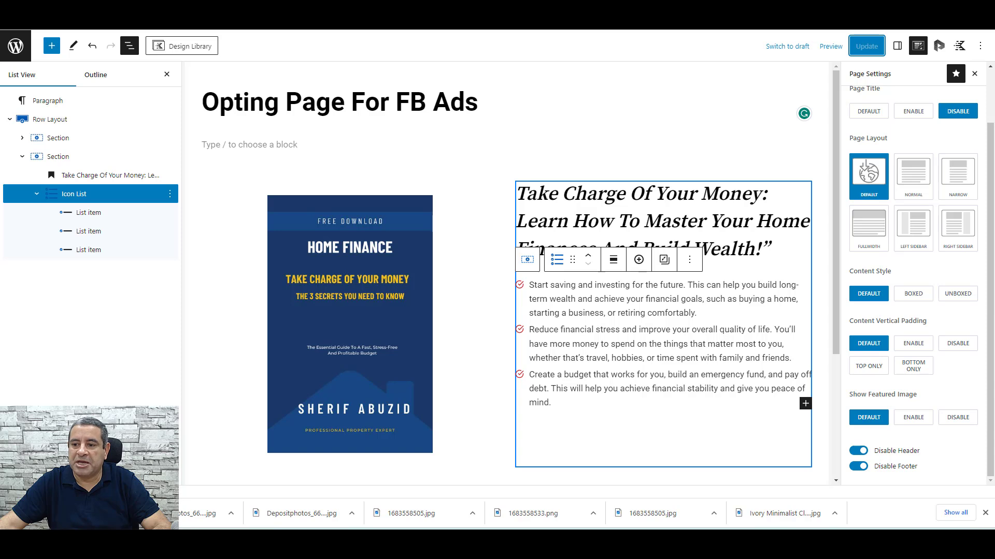
Set the icon list's vertical spacing to 15 and update the page
{"action": "left_click", "coordinate": [712, 302]}
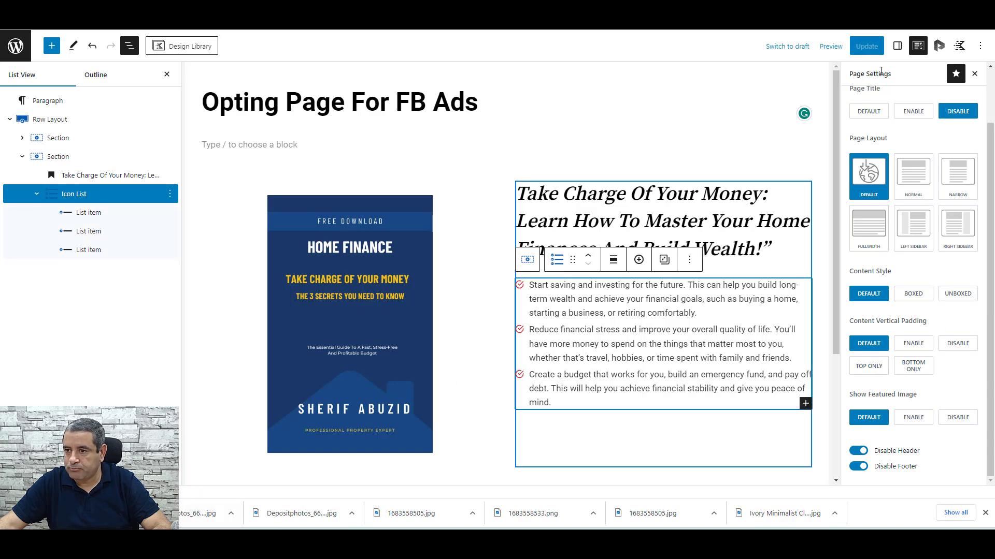
{"action": "left_click", "coordinate": [896, 46]}
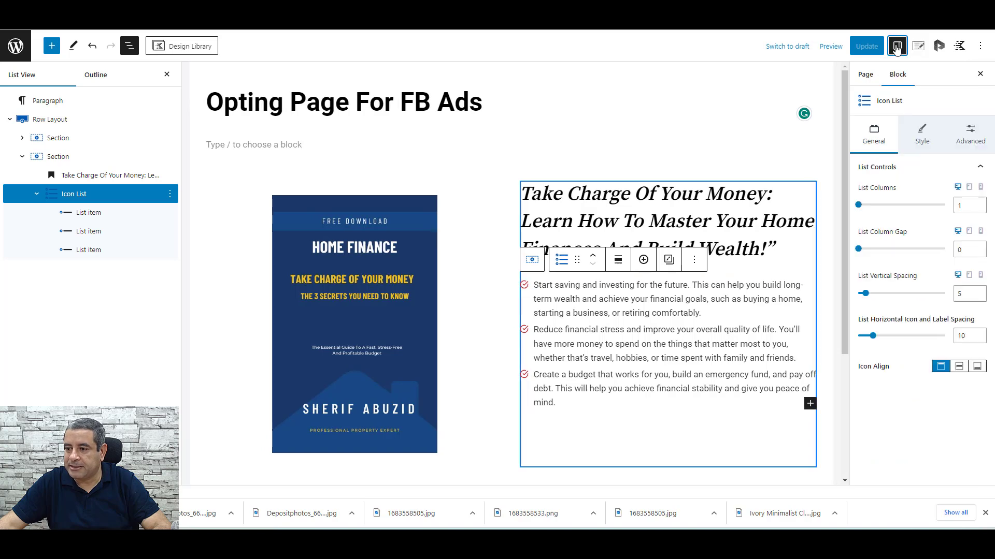
{"action": "double_click", "coordinate": [963, 295]}
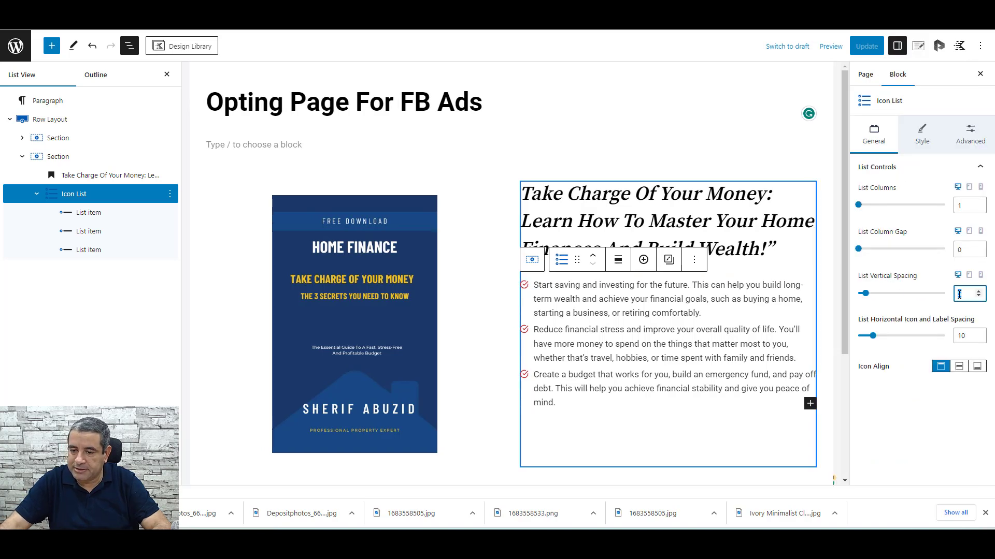
{"action": "type", "text": "10"}
{"action": "left_click", "coordinate": [979, 293]}
{"action": "left_click", "coordinate": [978, 293]}
{"action": "left_click", "coordinate": [979, 293]}
{"action": "left_click", "coordinate": [978, 293]}
{"action": "left_click", "coordinate": [978, 293]}
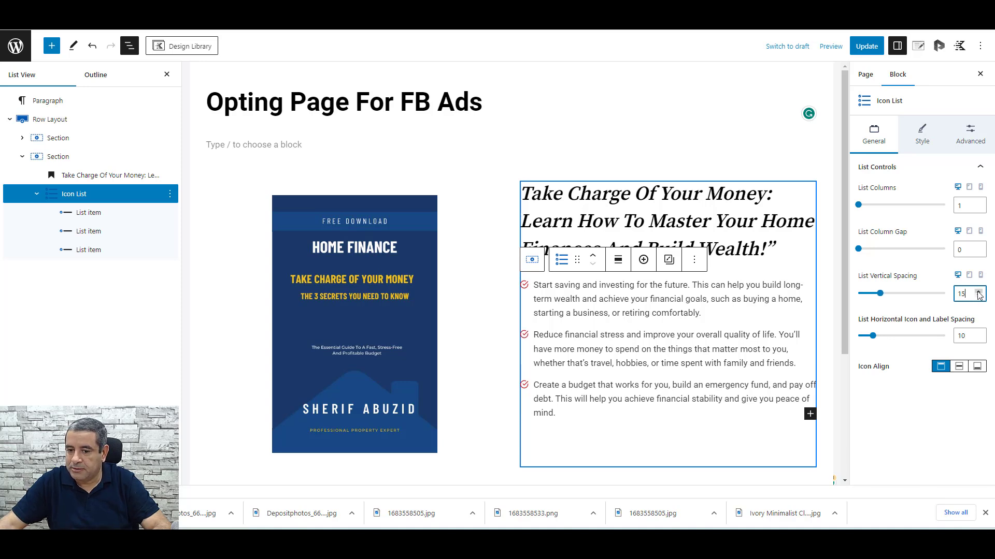
{"action": "left_click", "coordinate": [866, 47]}
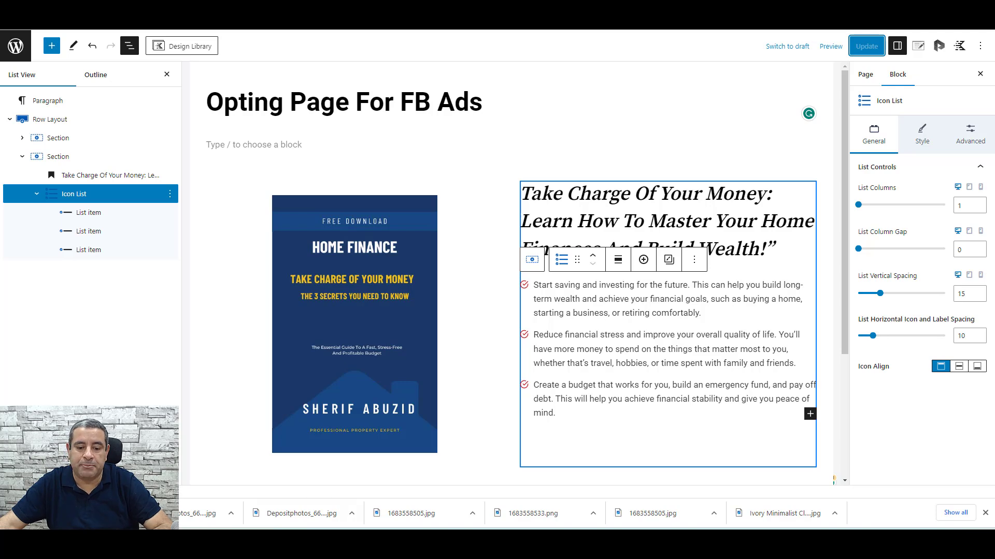
Examine the finished example opt-in page and clear the email address from its form field
{"action": "left_click", "coordinate": [332, 477]}
{"action": "left_click", "coordinate": [536, 337]}
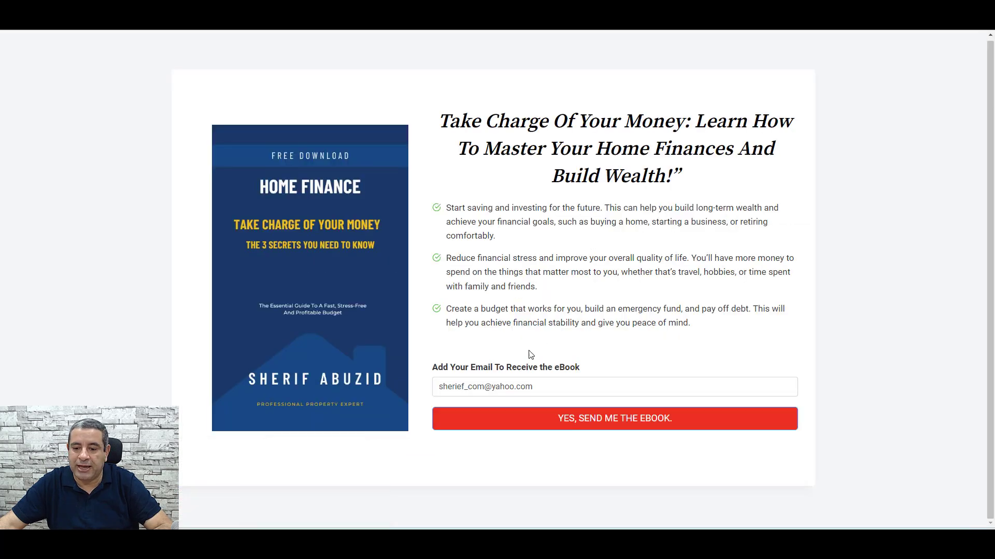
{"action": "triple_click", "coordinate": [544, 394]}
{"action": "key", "text": "BackSpace"}
{"action": "left_click", "coordinate": [474, 417]}
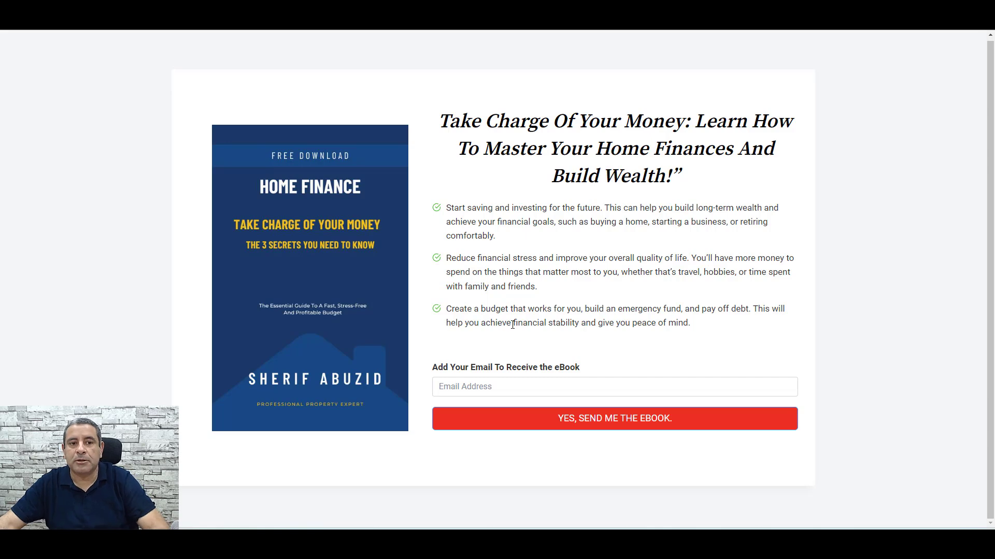
Create a new blank form in Fluent Forms from the WordPress dashboard
{"action": "key", "text": "alt+Tab"}
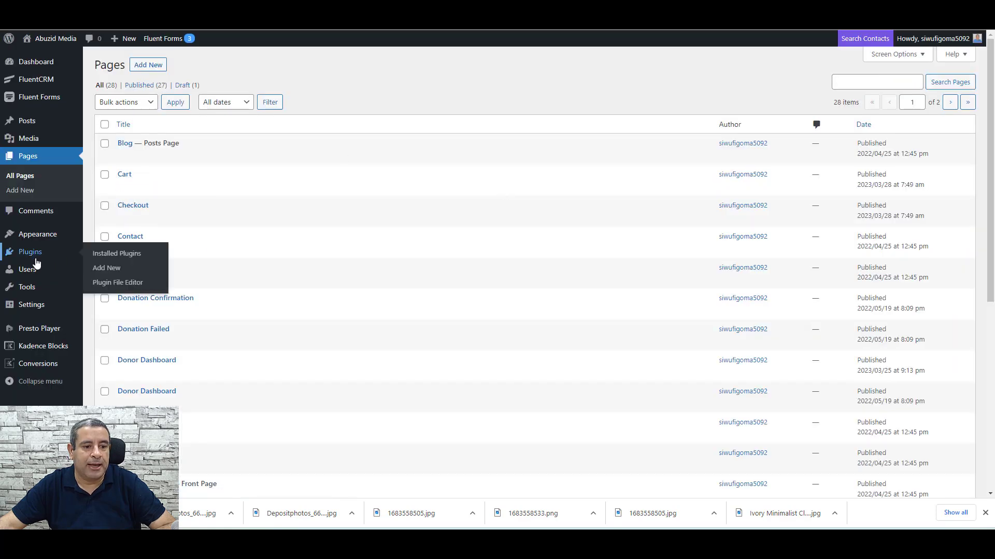
{"action": "mouse_move", "coordinate": [37, 84]}
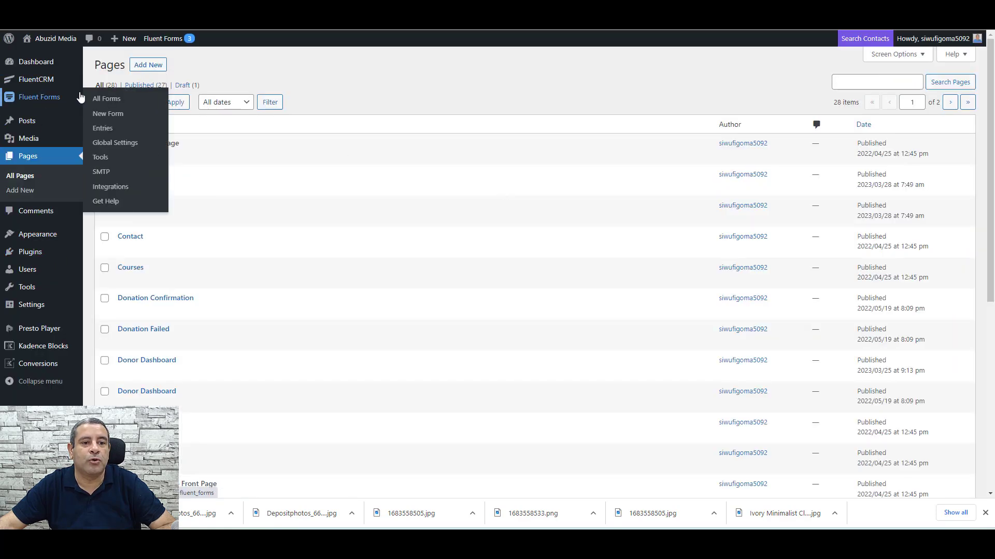
{"action": "left_click", "coordinate": [111, 118]}
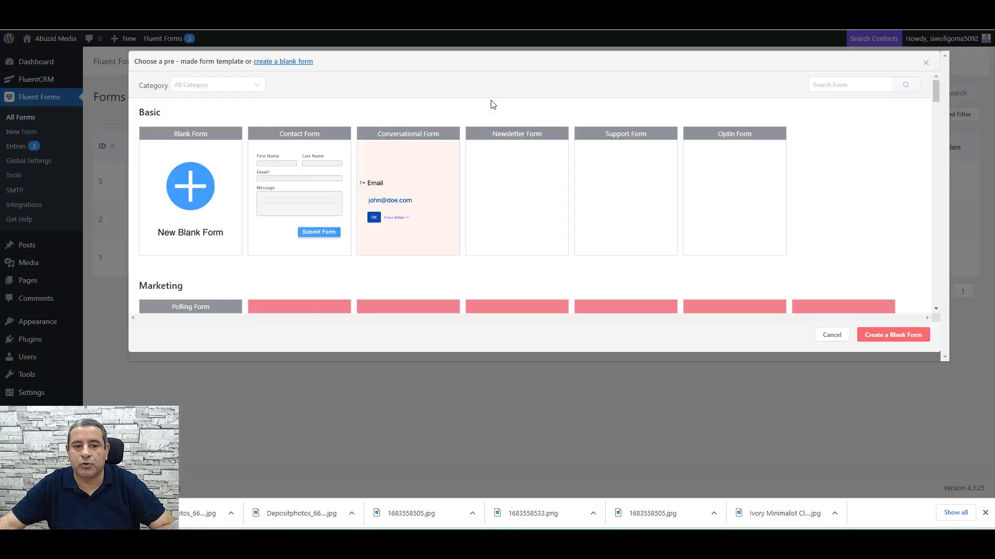
{"action": "mouse_move", "coordinate": [319, 159]}
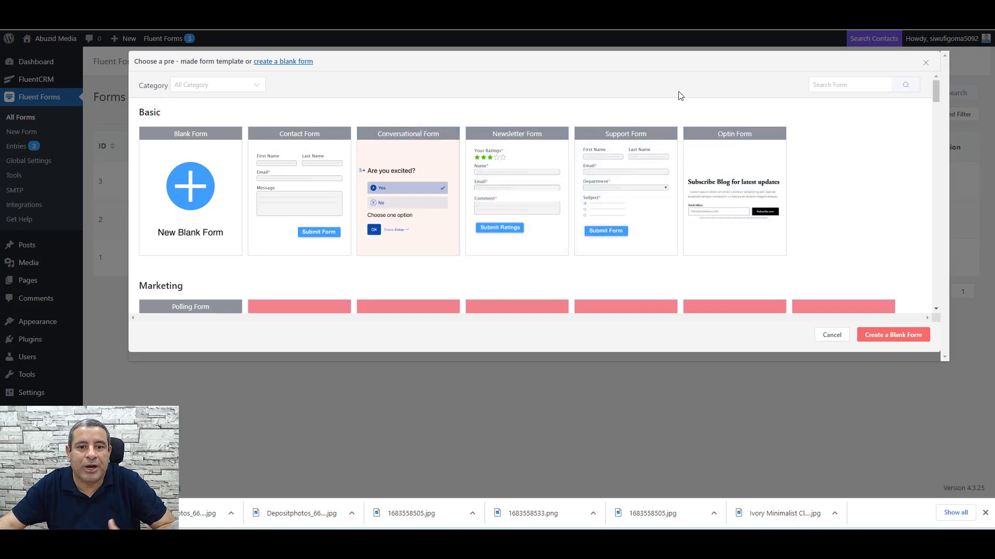
{"action": "mouse_move", "coordinate": [196, 197]}
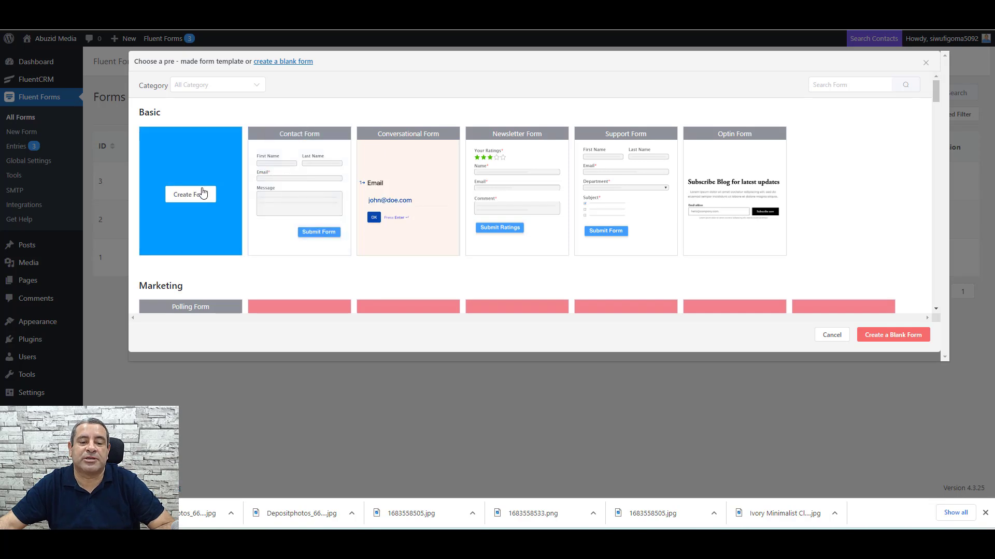
{"action": "left_click", "coordinate": [192, 200]}
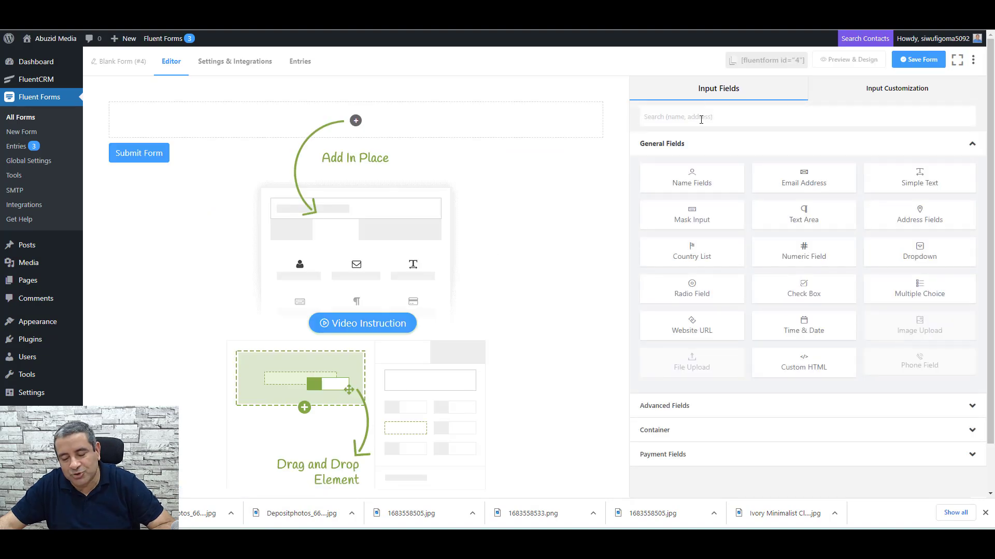
Add an Email Address field to the form and label it "Add Your Email Address"
{"action": "left_click_drag", "start_coordinate": [804, 187], "coordinate": [340, 121]}
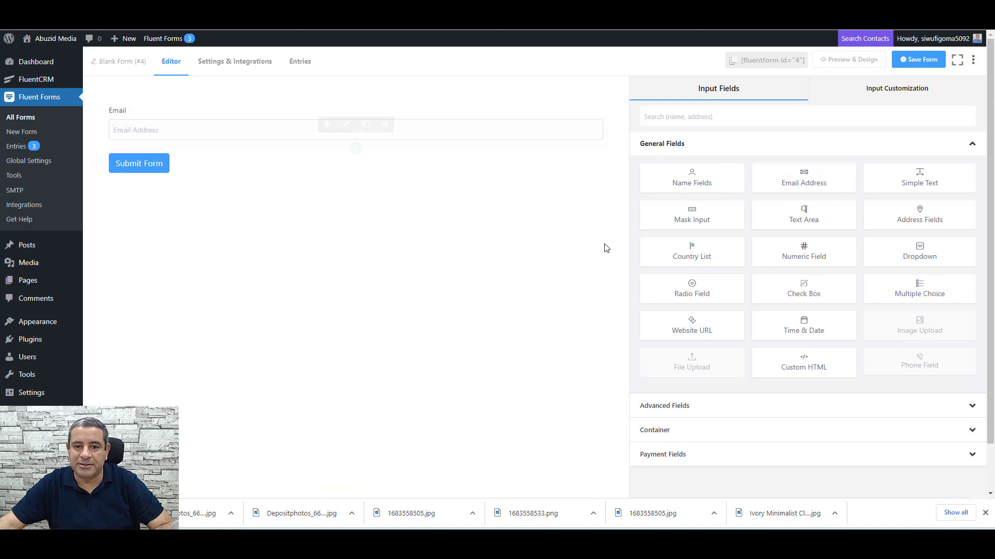
{"action": "left_click", "coordinate": [149, 114]}
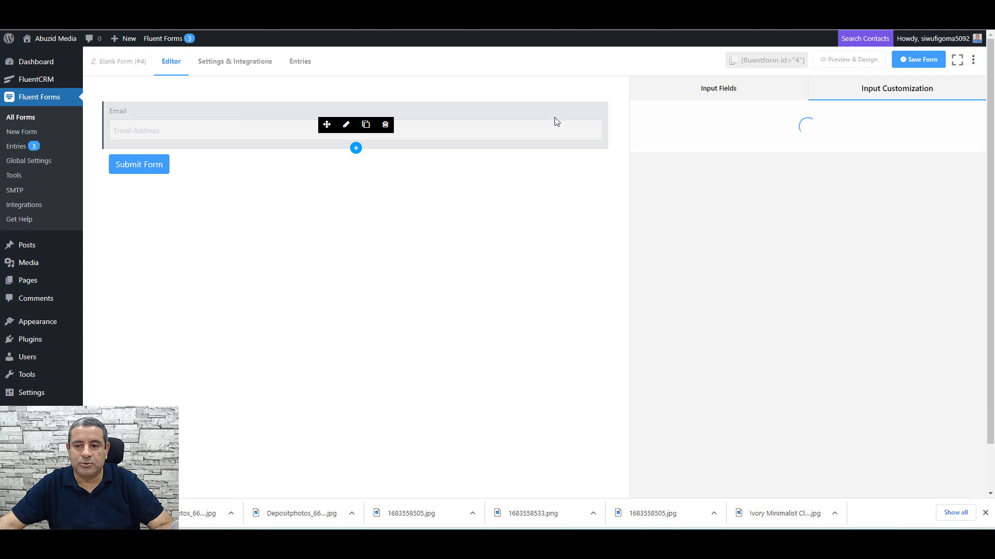
{"action": "triple_click", "coordinate": [696, 148]}
{"action": "type", "text": "Ad"}
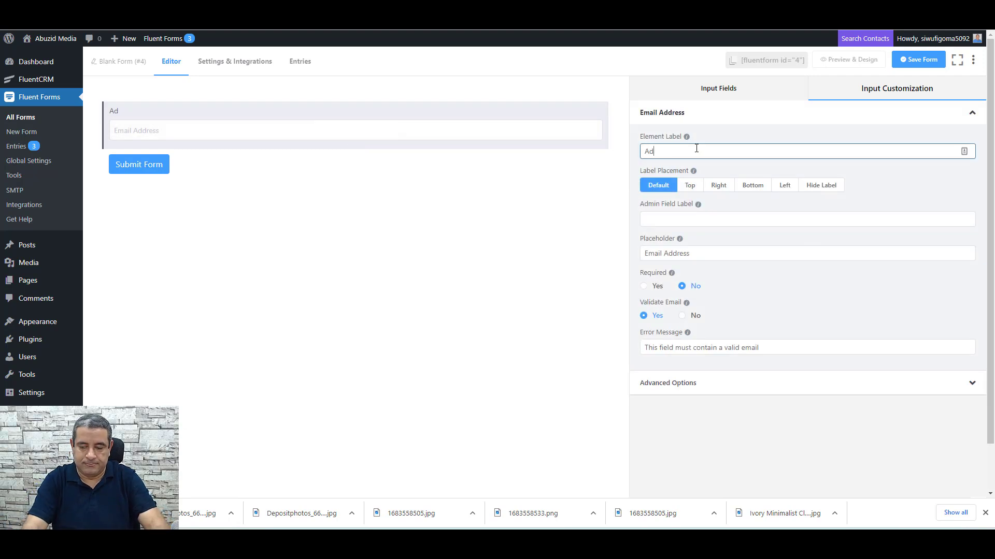
{"action": "type", "text": "d Your em"}
{"action": "key", "text": "BackSpace"}
{"action": "key", "text": "BackSpace"}
{"action": "type", "text": "Emaill"}
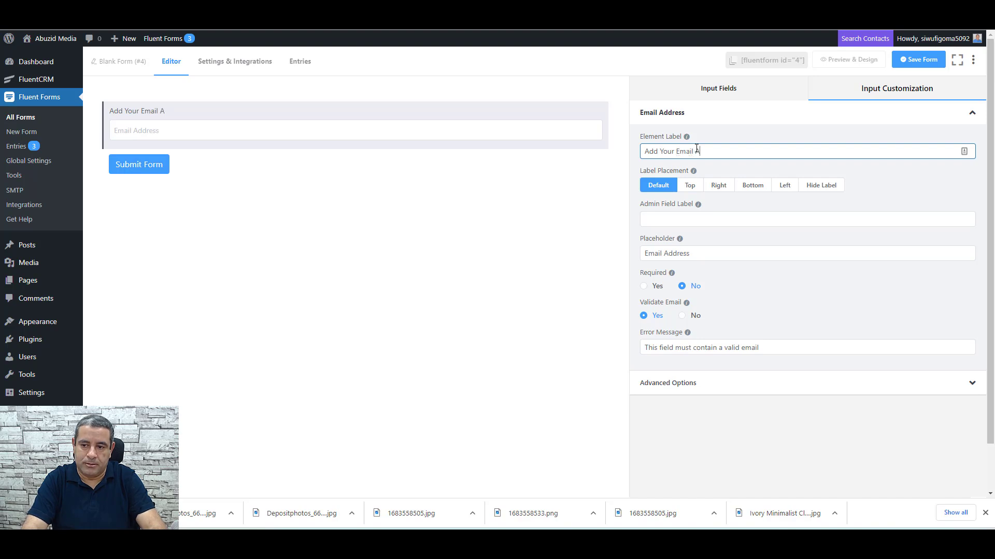
{"action": "type", "text": " Address"}
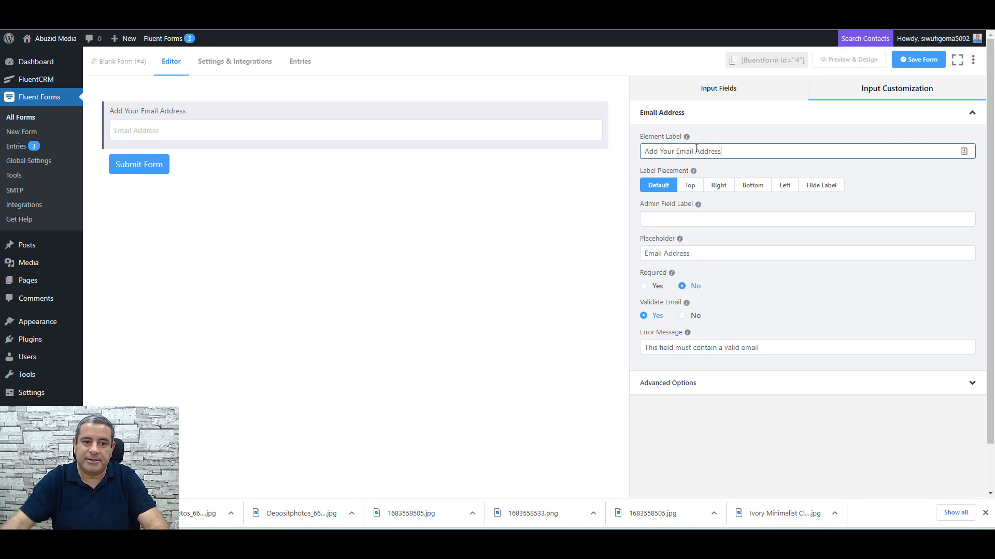
Find the Custom Submit Button among the input fields and place it below the email field, replacing the default submit button
{"action": "left_click", "coordinate": [241, 174]}
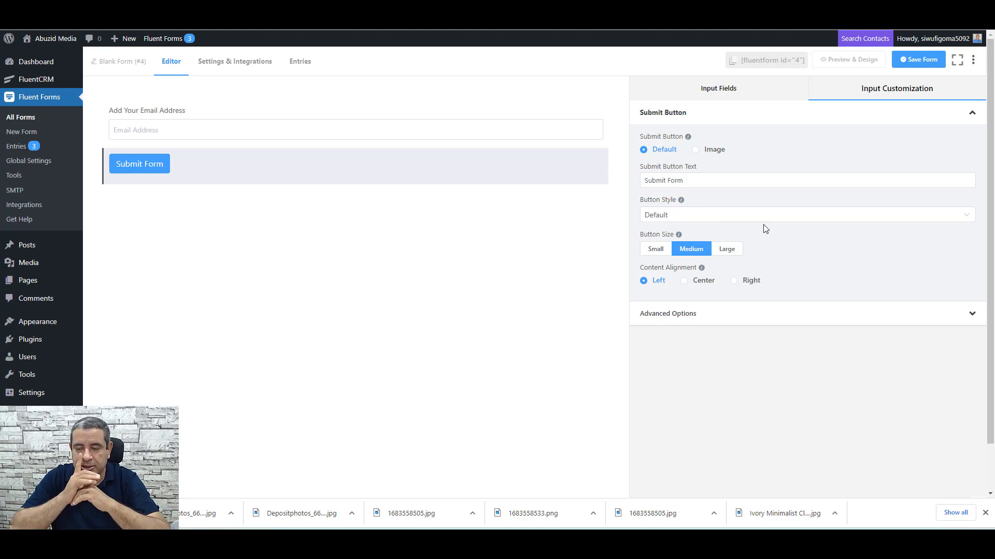
{"action": "left_click", "coordinate": [716, 98]}
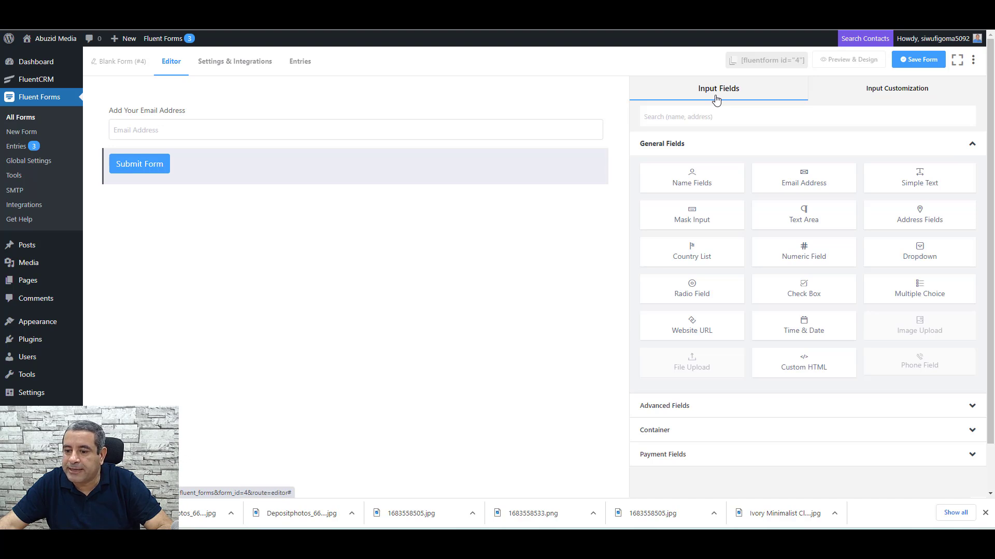
{"action": "left_click", "coordinate": [721, 115]}
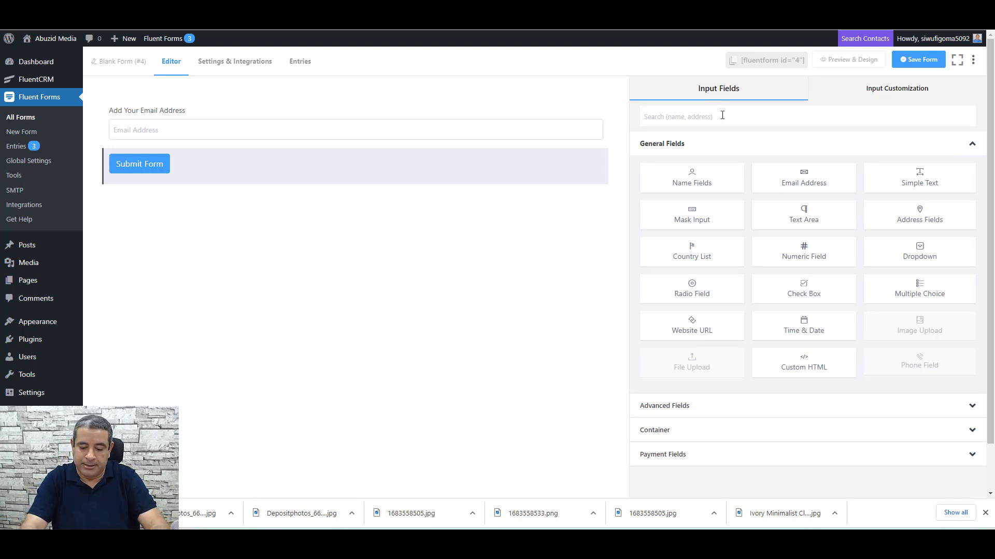
{"action": "type", "text": "cus"}
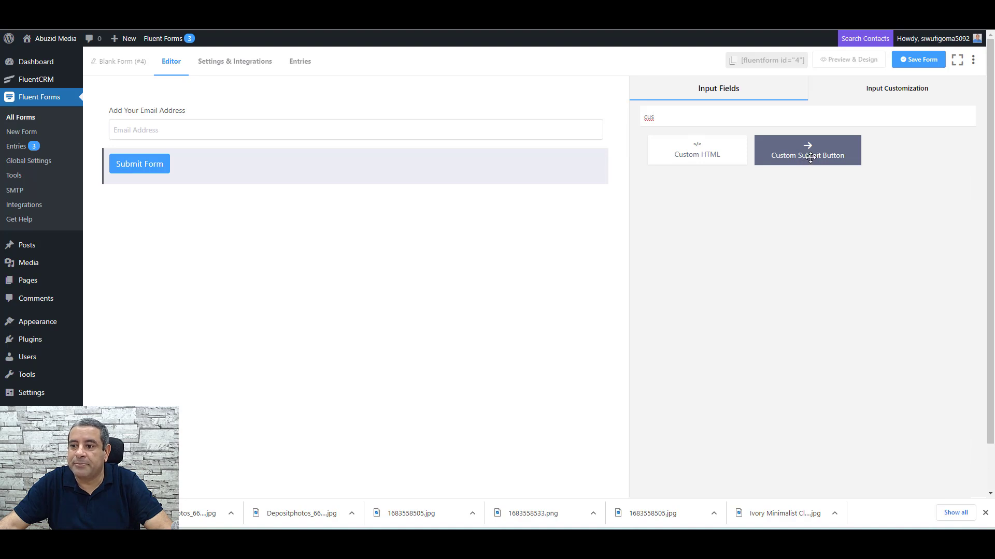
{"action": "left_click_drag", "start_coordinate": [811, 157], "coordinate": [290, 147]}
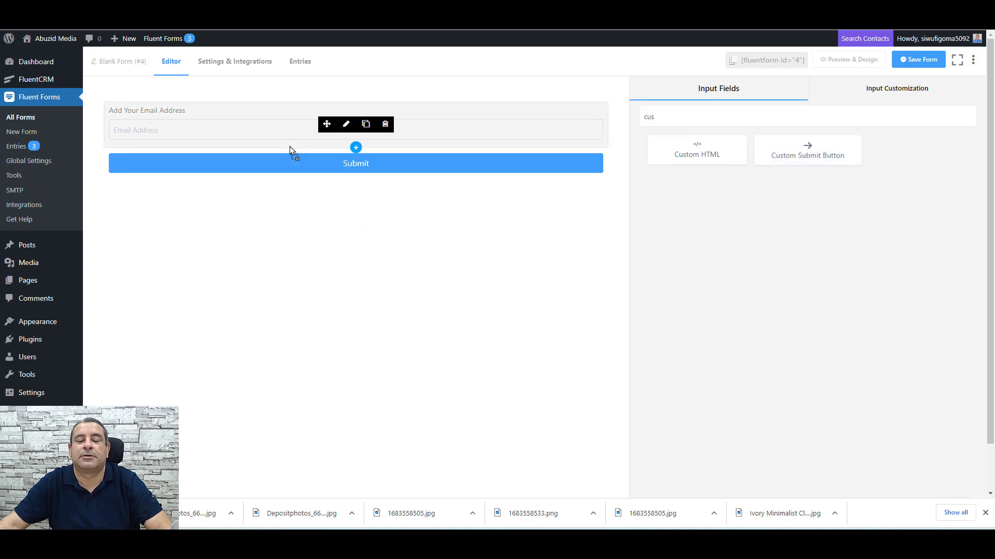
Set the custom submit button's normal-state background color to red, rgba(200, 33, 50, 1)
{"action": "left_click", "coordinate": [443, 160]}
{"action": "left_click", "coordinate": [658, 281]}
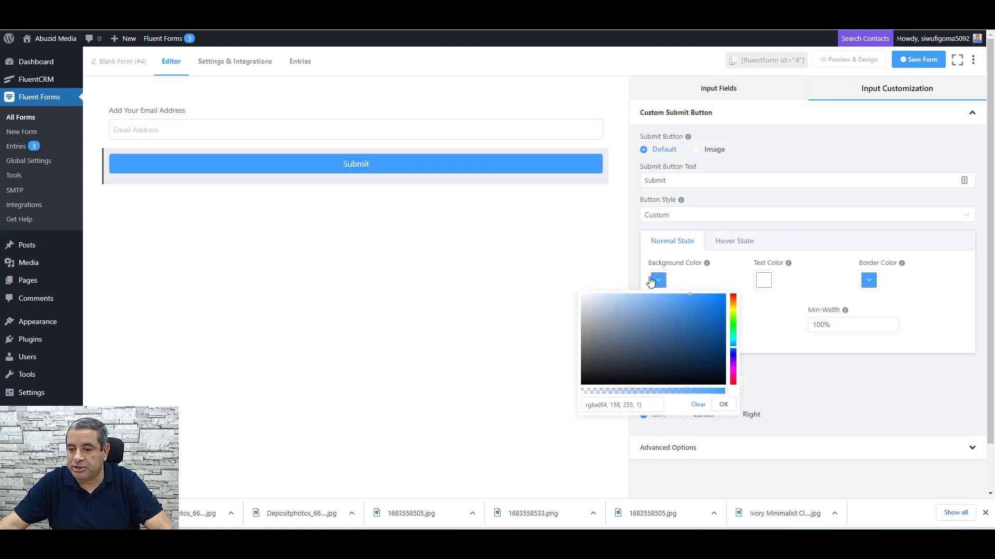
{"action": "left_click", "coordinate": [734, 385]}
{"action": "left_click_drag", "start_coordinate": [736, 387], "coordinate": [736, 395]}
{"action": "left_click", "coordinate": [701, 314]}
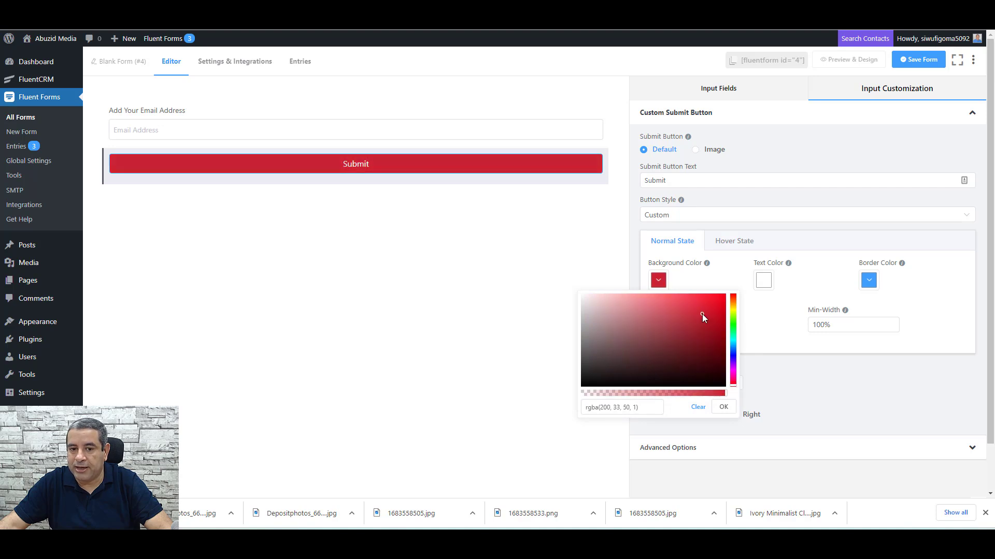
Set the submit button's text to "YES, SEND ME THE EBOOK NOW!" and save the form
{"action": "double_click", "coordinate": [710, 185]}
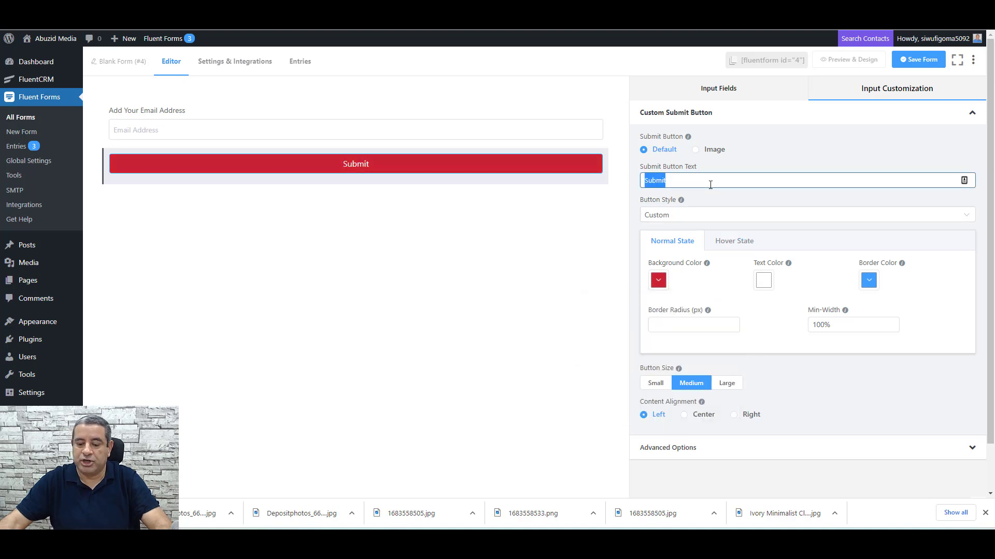
{"action": "type", "text": "YES, "}
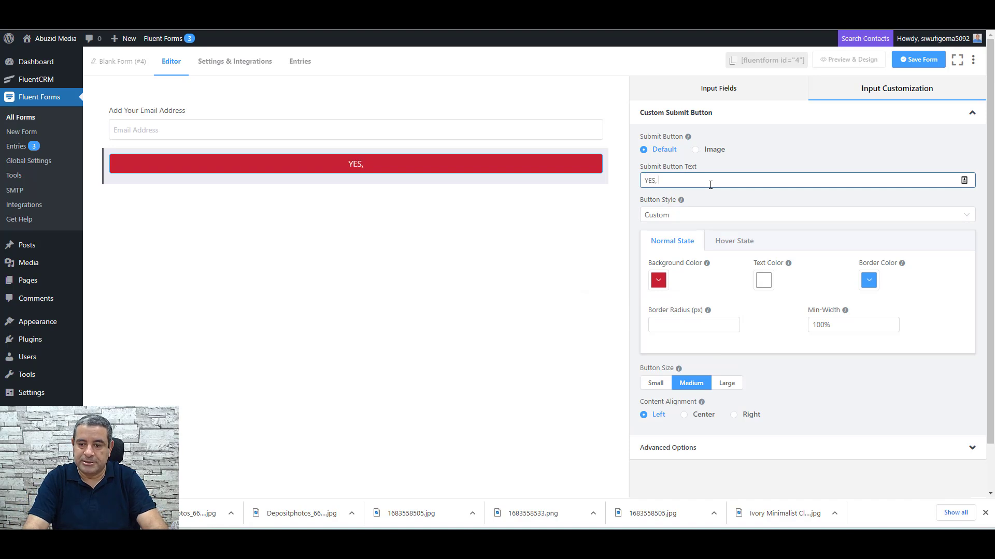
{"action": "type", "text": "SEND ME THE "}
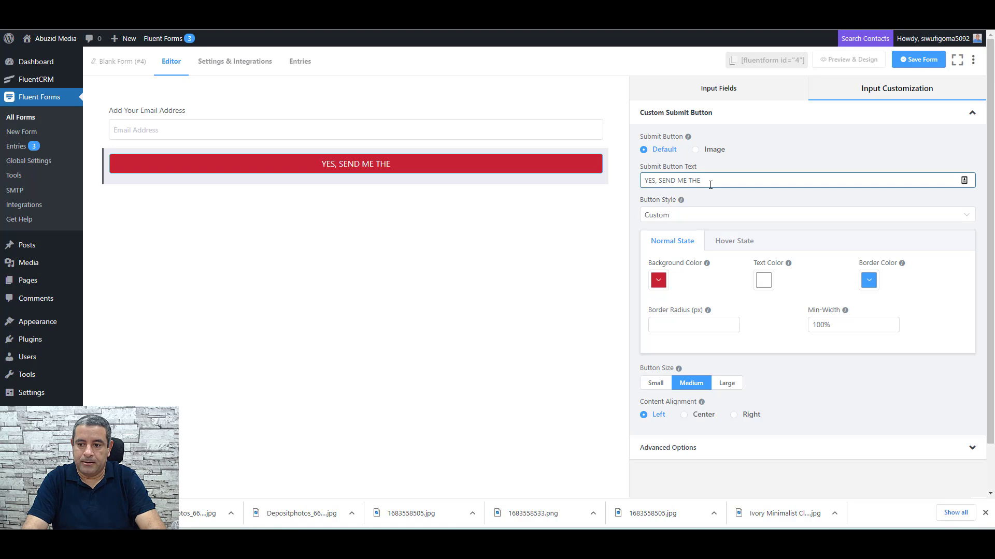
{"action": "type", "text": "EBOOK "}
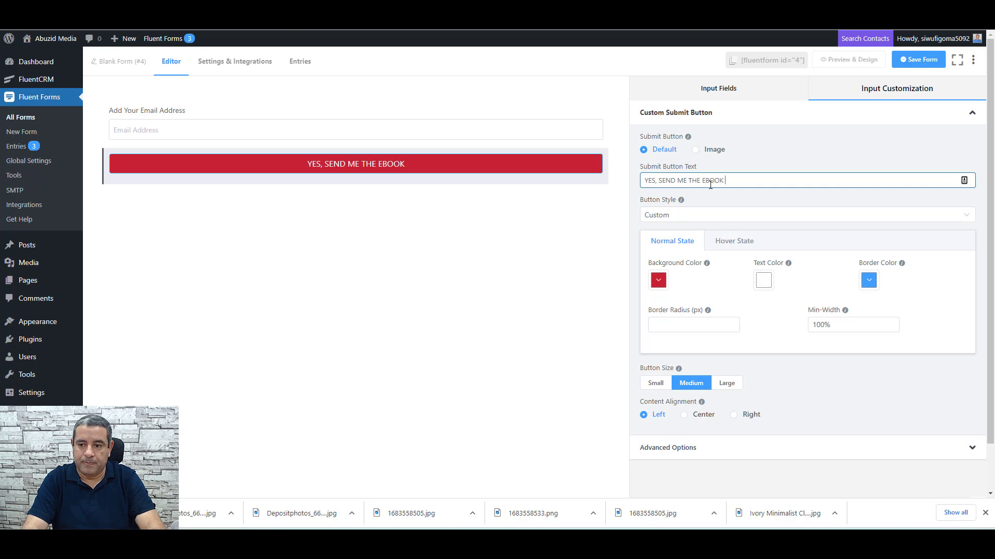
{"action": "type", "text": "NOW!"}
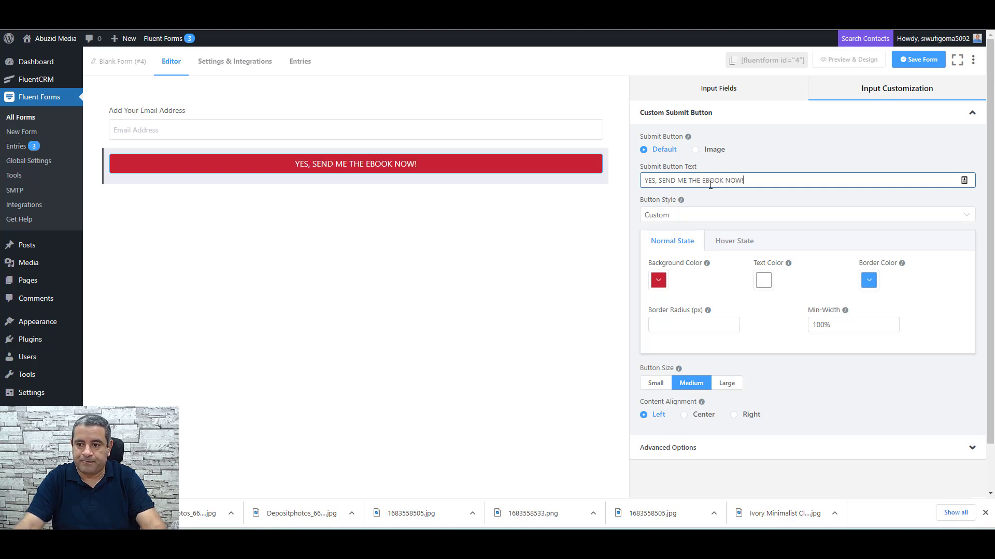
{"action": "left_click", "coordinate": [919, 60]}
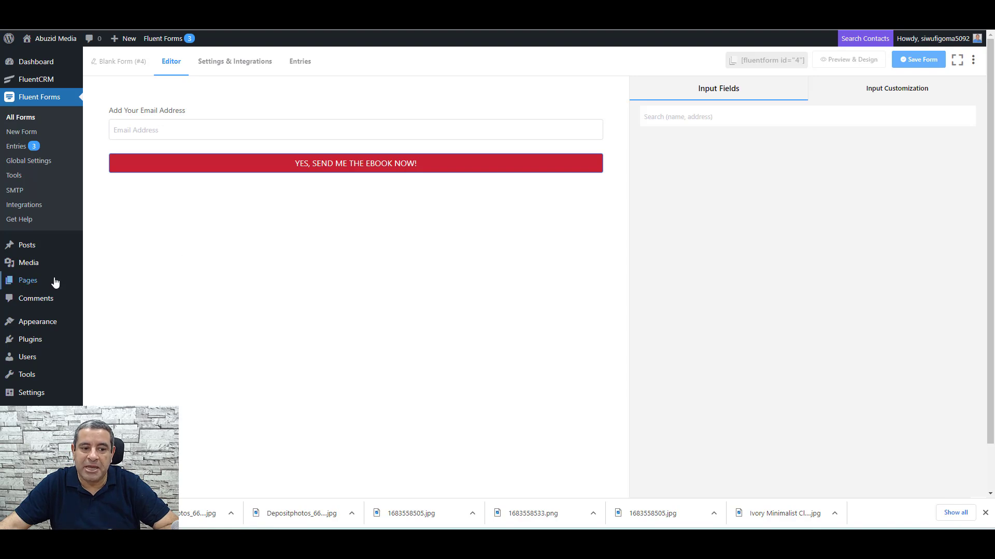
Set the form's confirmation type to To a Page with the Redirect page selected, and save the settings
{"action": "mouse_move", "coordinate": [54, 282]}
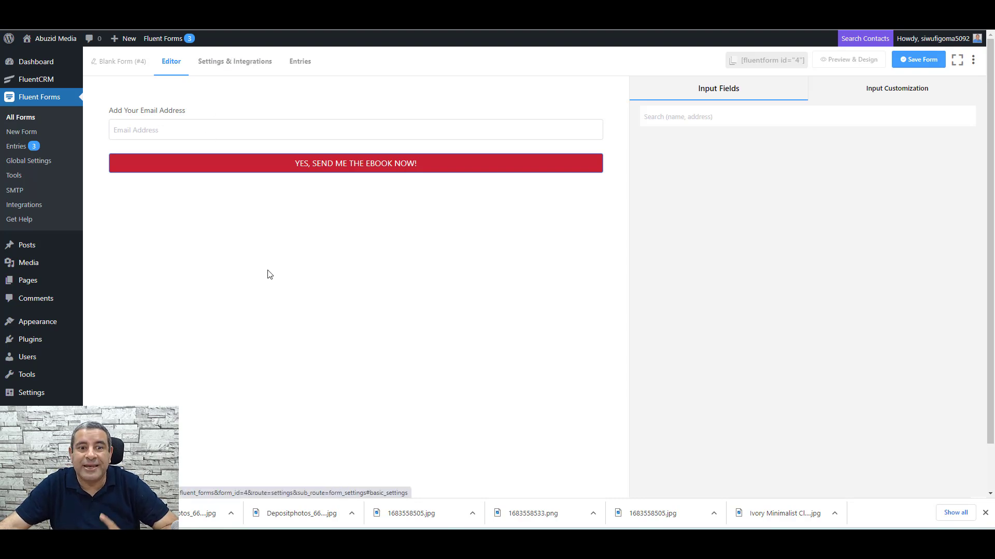
{"action": "left_click", "coordinate": [221, 63]}
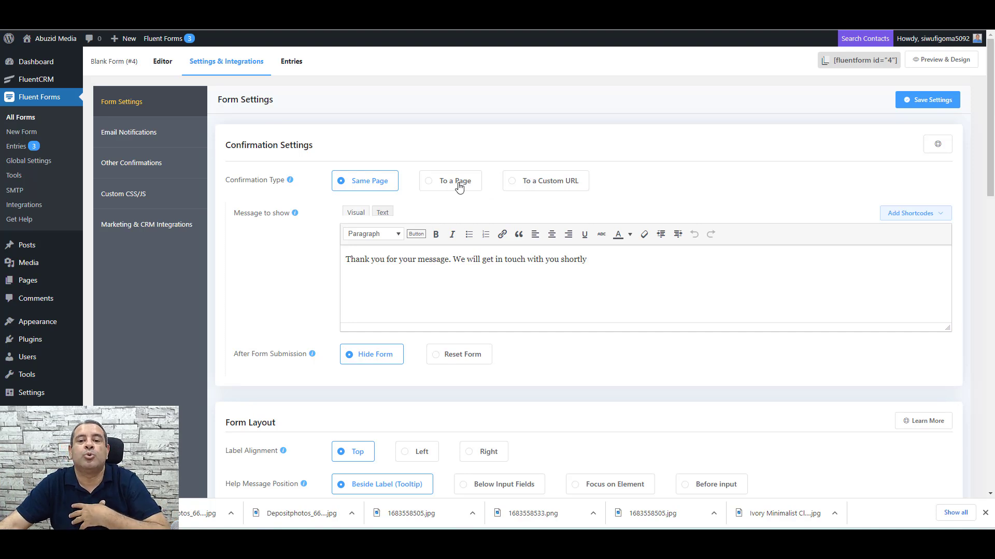
{"action": "left_click", "coordinate": [429, 185]}
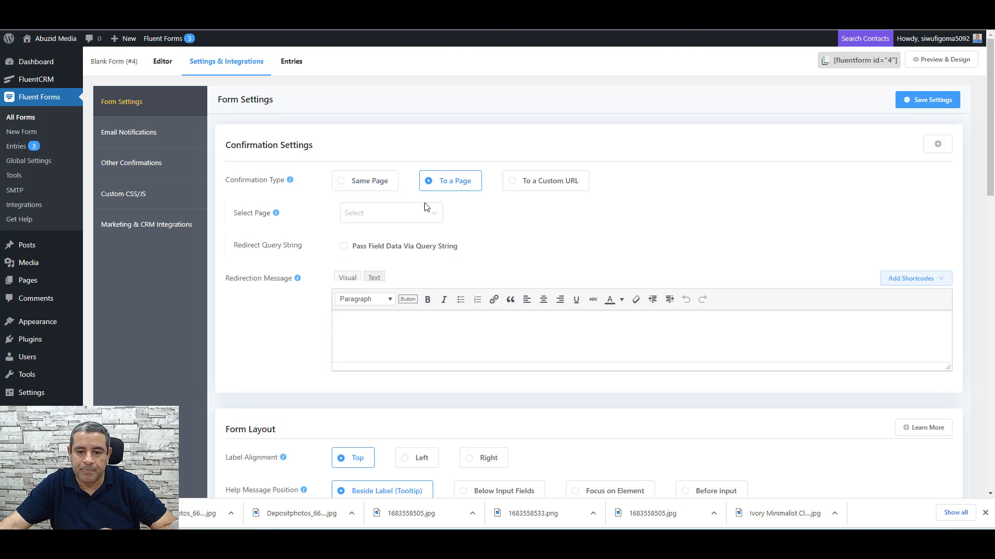
{"action": "left_click", "coordinate": [421, 213]}
{"action": "type", "text": "RE"}
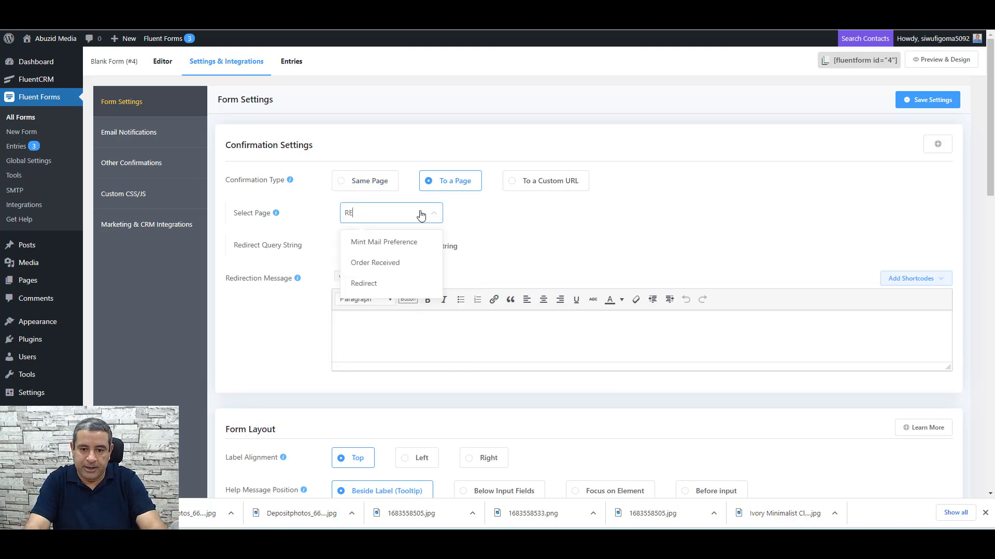
{"action": "left_click", "coordinate": [382, 288]}
{"action": "left_click", "coordinate": [930, 100]}
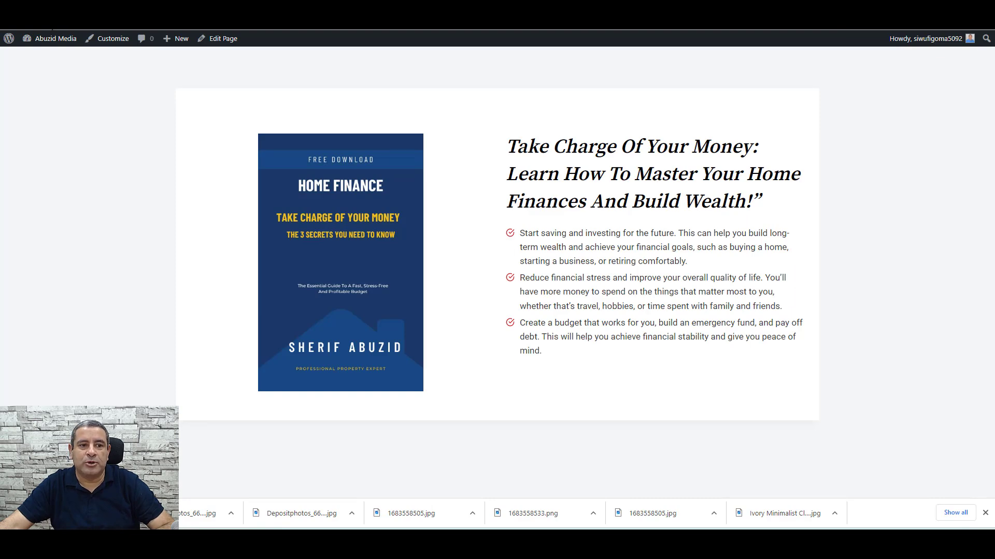
Open the opt-in page for editing and insert an empty block after the icon list
{"action": "left_click", "coordinate": [218, 39]}
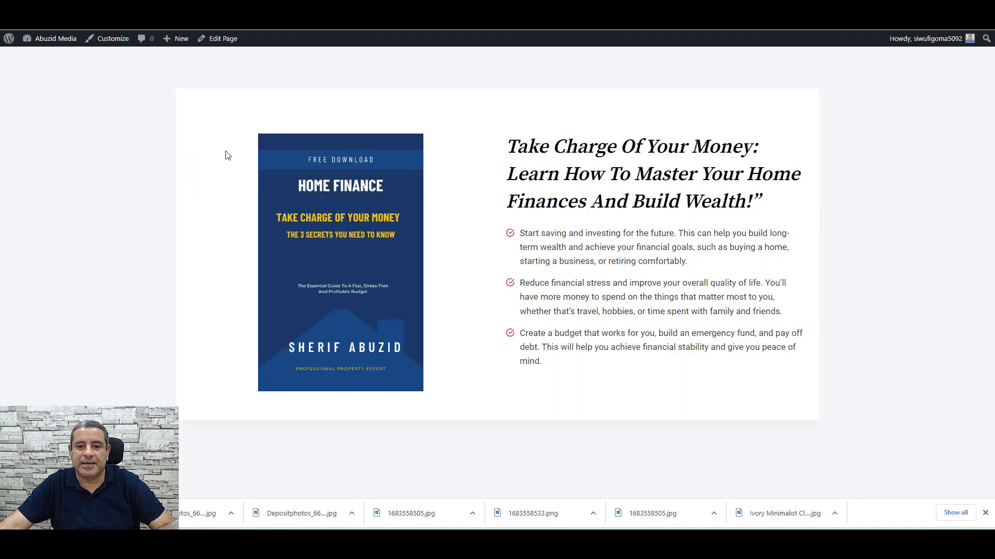
{"action": "right_click", "coordinate": [209, 43]}
{"action": "left_click", "coordinate": [228, 51]}
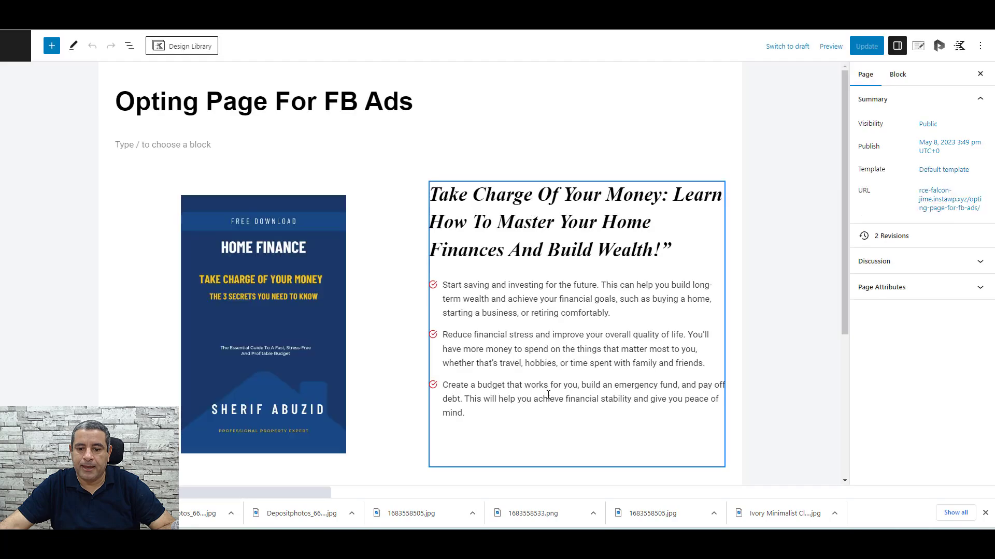
{"action": "scroll", "coordinate": [527, 251], "scroll_direction": "down", "scroll_amount": 3}
{"action": "left_click", "coordinate": [526, 251]}
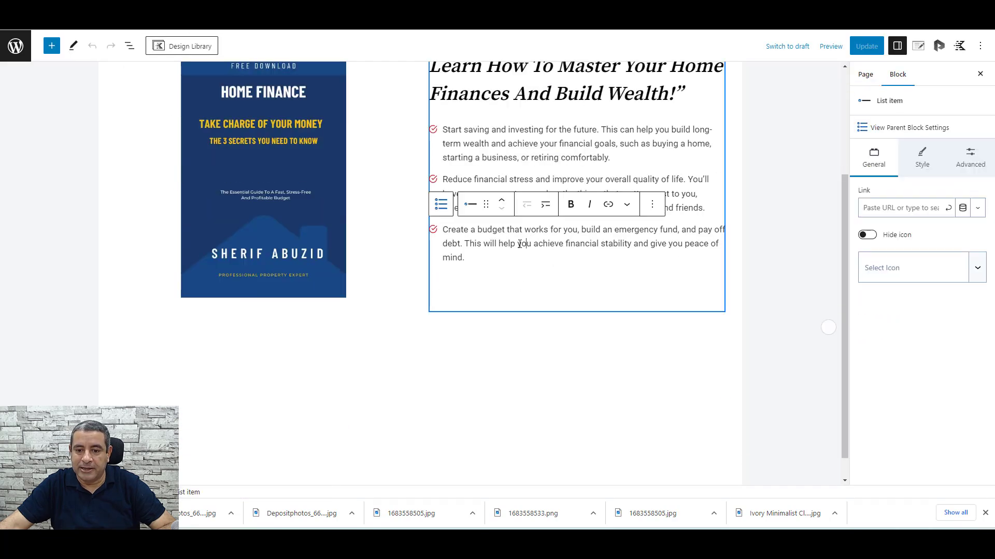
{"action": "left_click", "coordinate": [485, 259]}
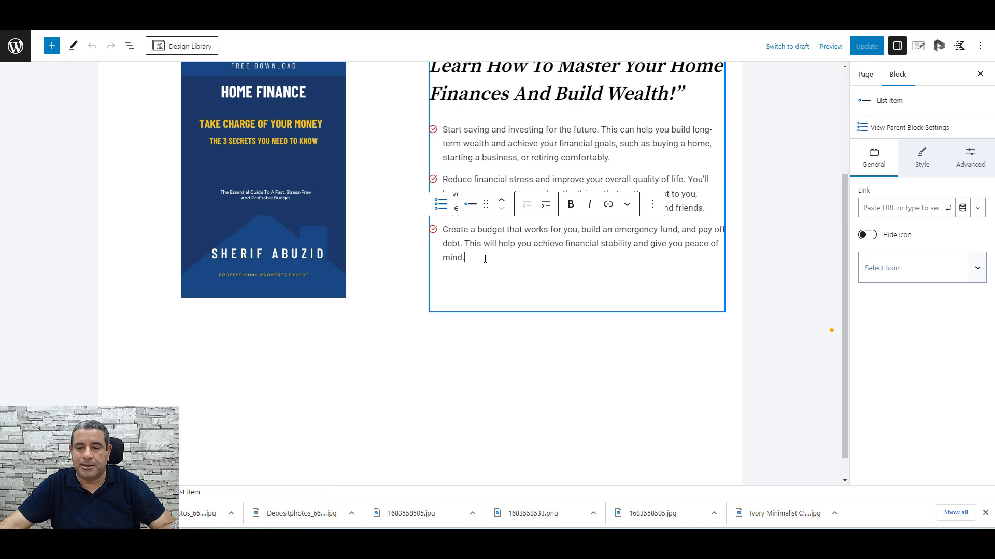
{"action": "left_click", "coordinate": [652, 204]}
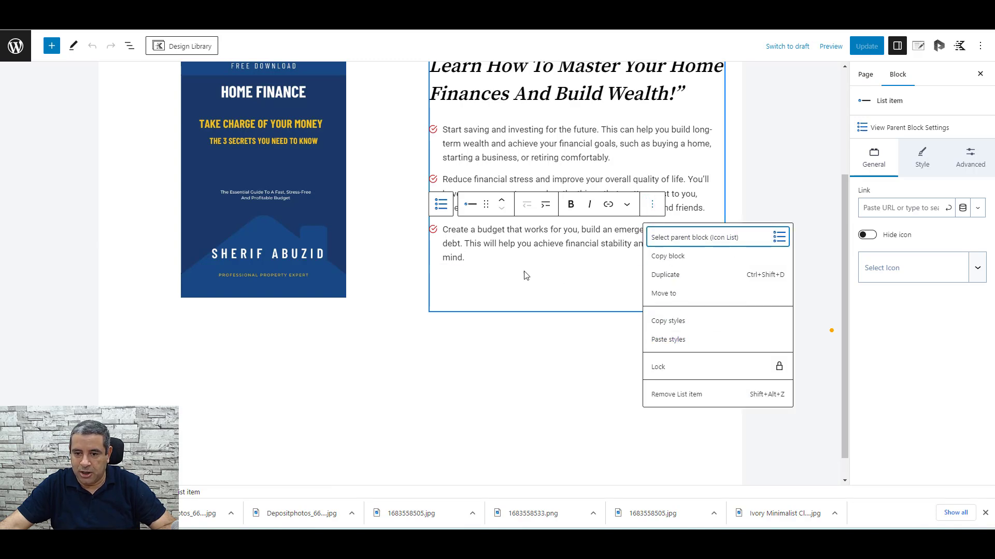
{"action": "left_click", "coordinate": [511, 243]}
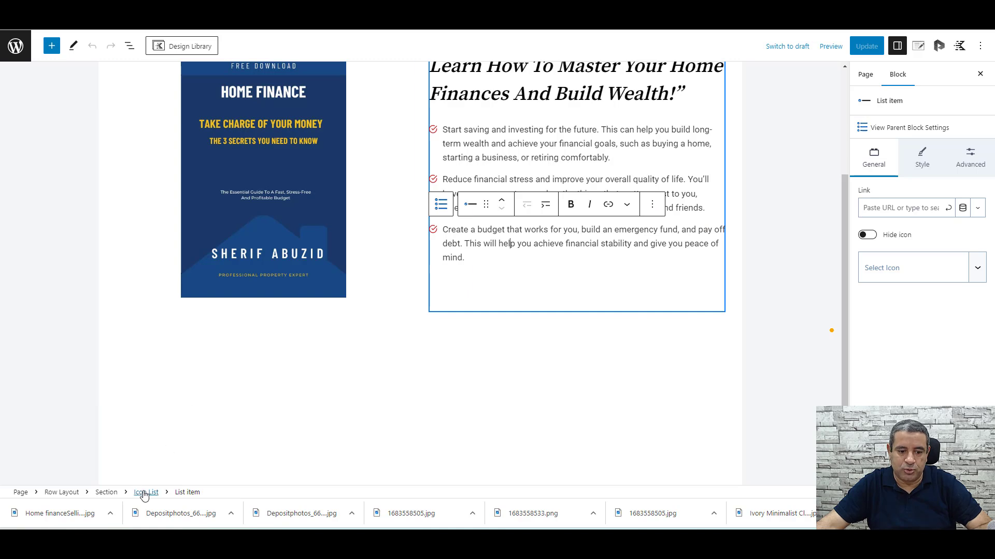
{"action": "left_click", "coordinate": [144, 495]}
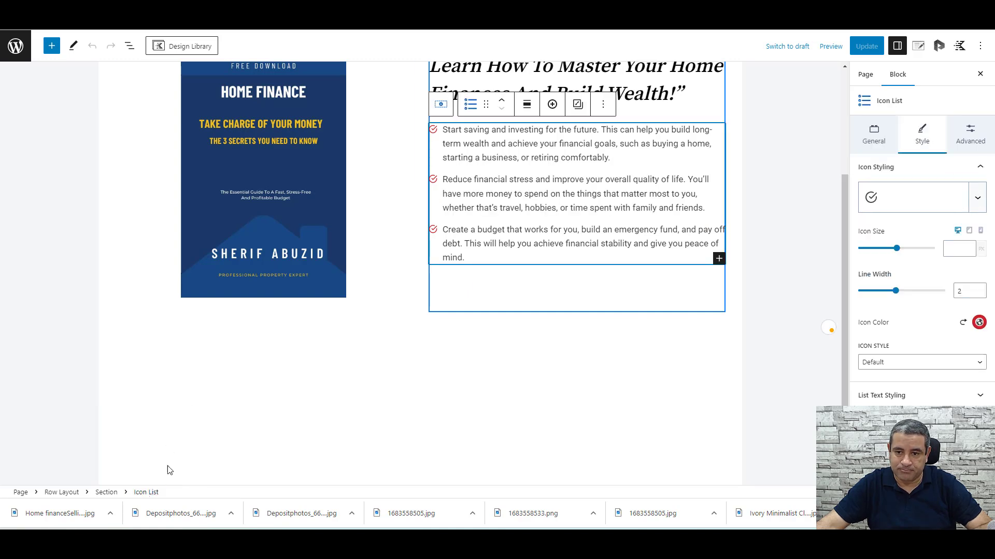
{"action": "left_click", "coordinate": [602, 106]}
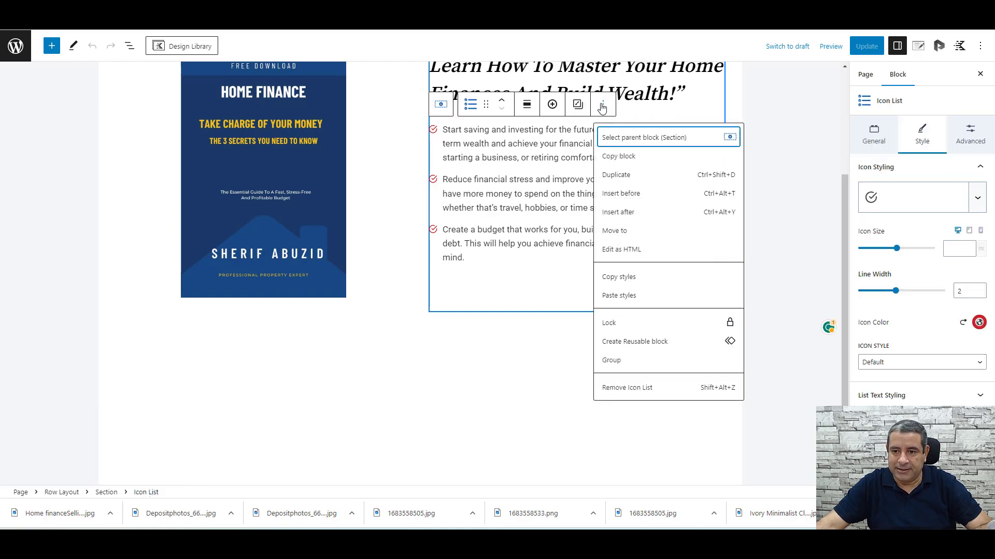
{"action": "left_click", "coordinate": [635, 218]}
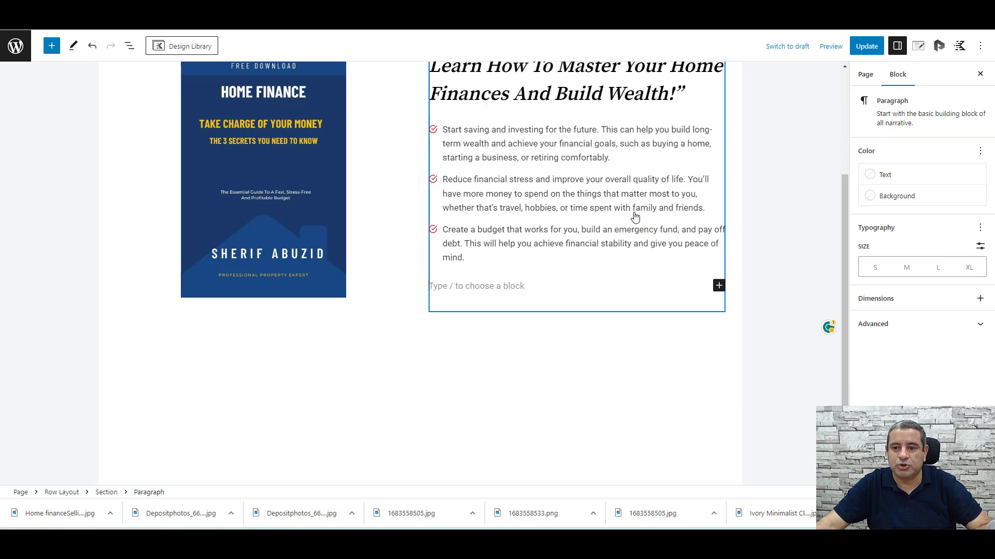
Add a Fluent Forms block below the icon list, choose Blank Form (#4) and update the page
{"action": "left_click", "coordinate": [719, 287]}
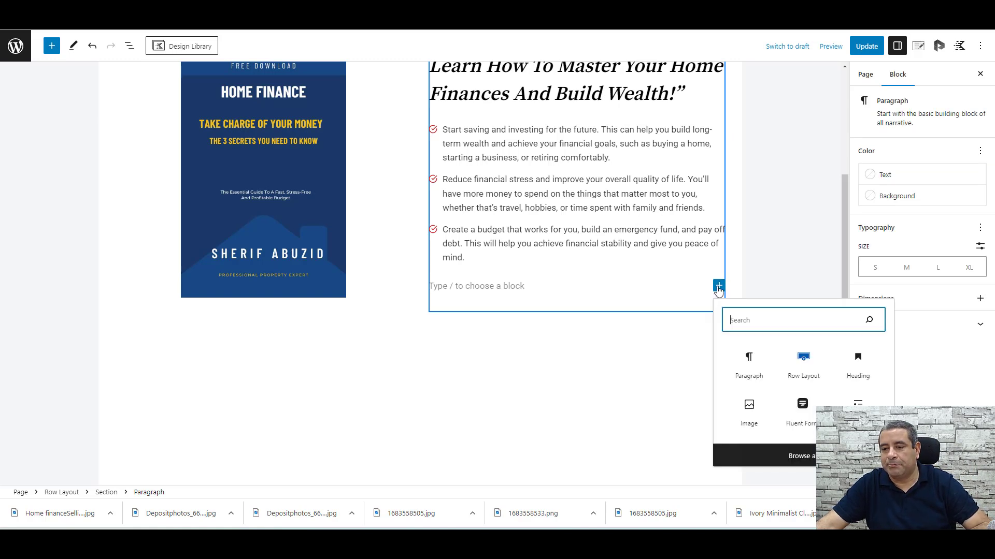
{"action": "type", "text": "FLUE"}
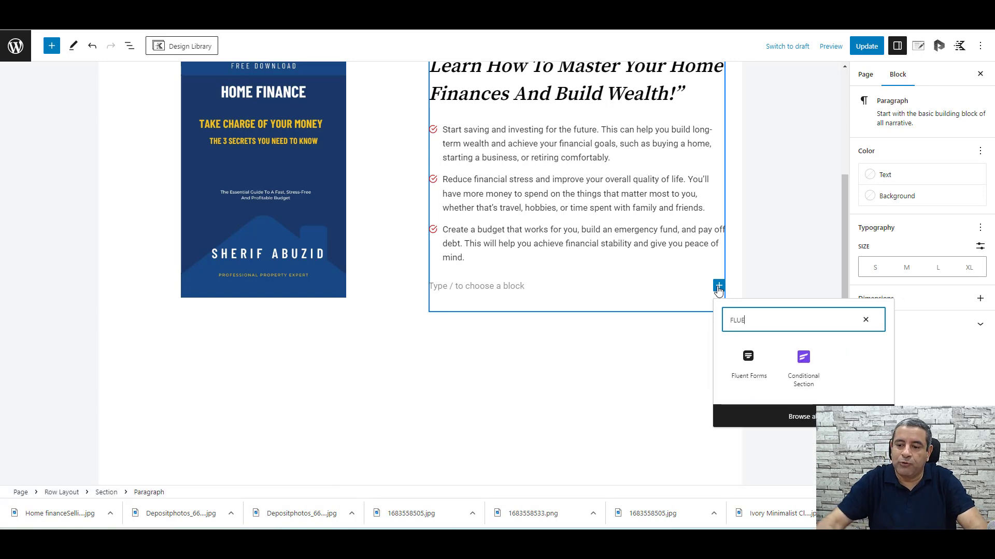
{"action": "left_click", "coordinate": [745, 357]}
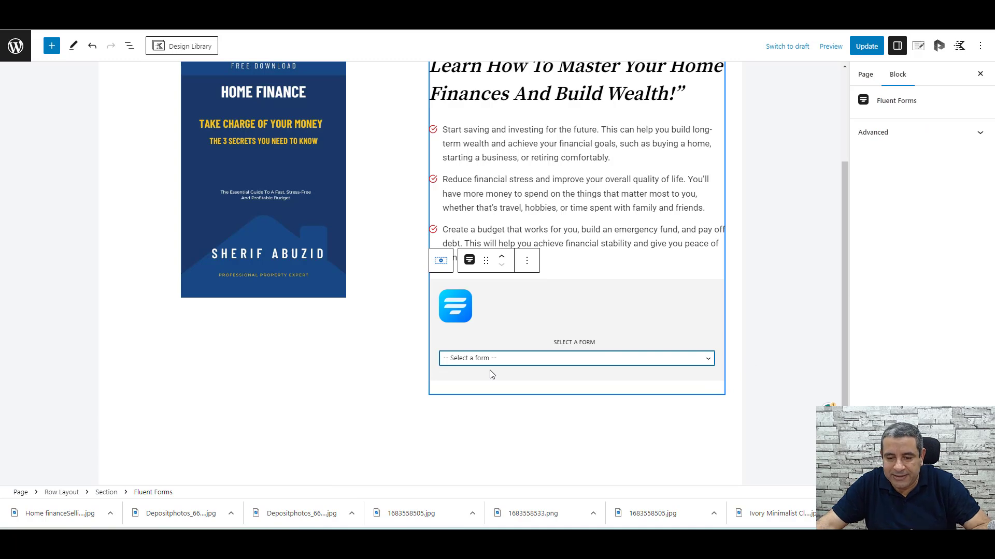
{"action": "left_click", "coordinate": [493, 361]}
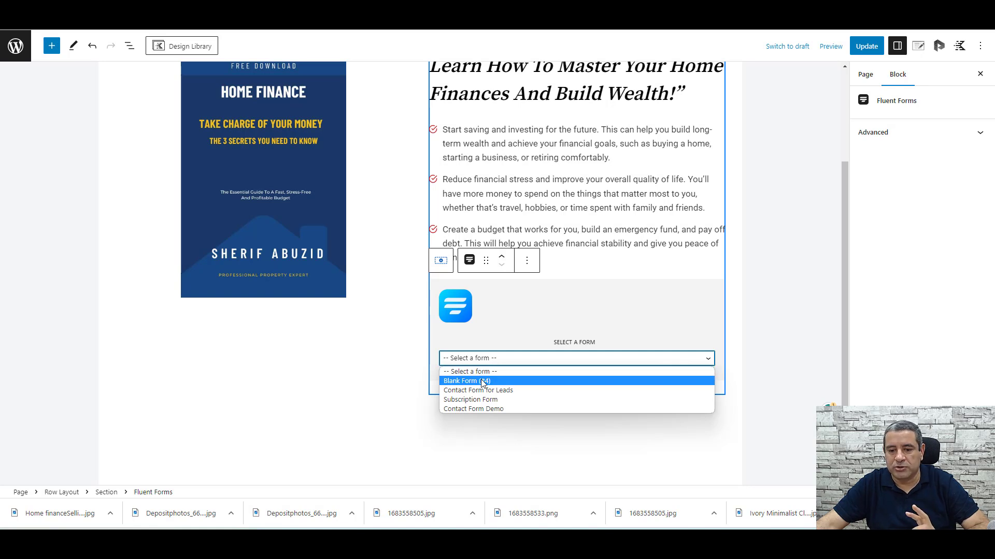
{"action": "left_click", "coordinate": [481, 382]}
{"action": "left_click", "coordinate": [759, 289]}
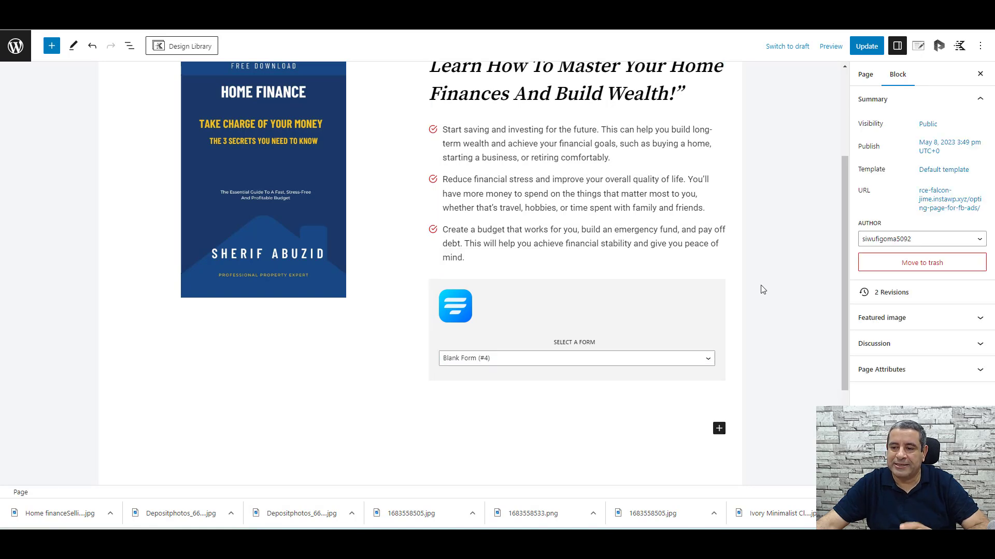
{"action": "left_click", "coordinate": [880, 52]}
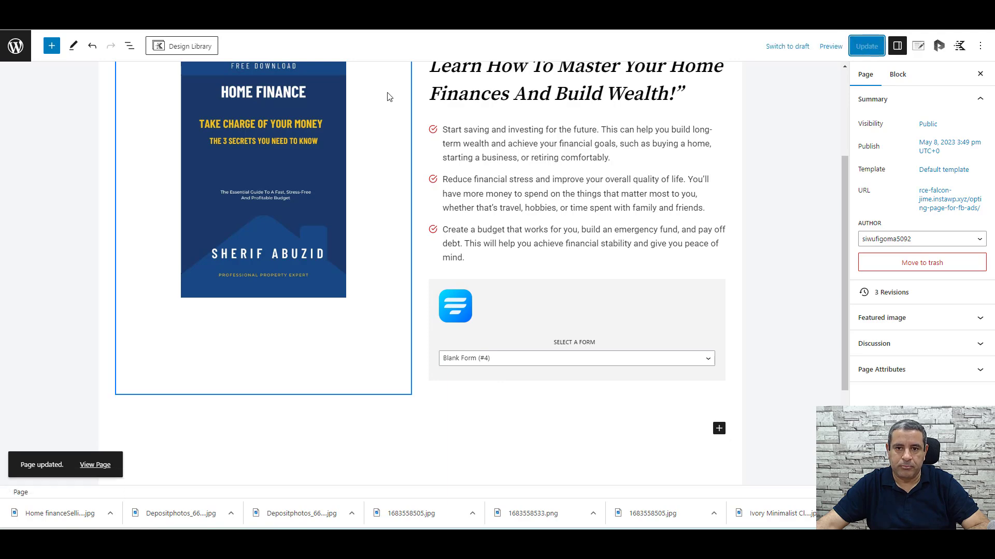
Open the published page in an incognito window and examine the layout with the sign-up form
{"action": "right_click", "coordinate": [101, 466]}
{"action": "left_click", "coordinate": [152, 329]}
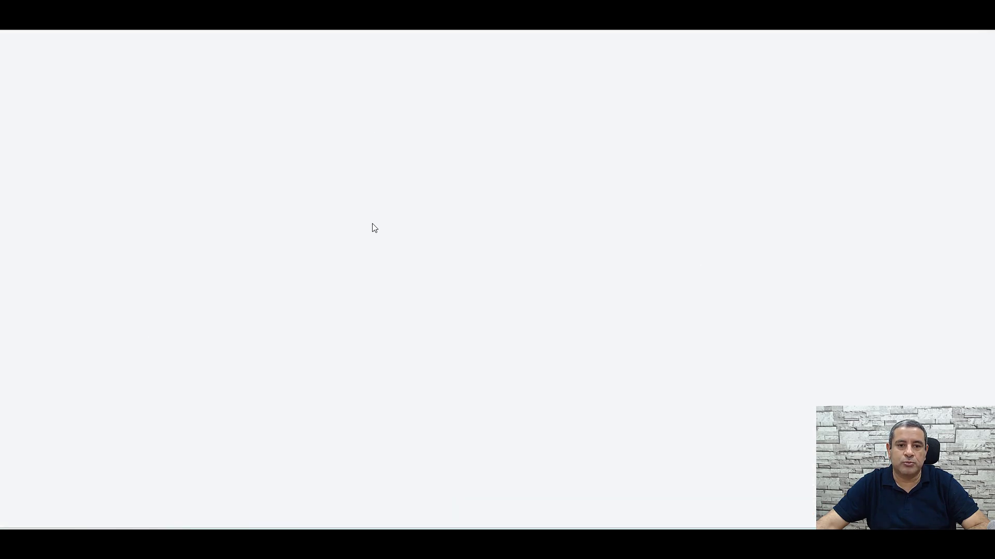
{"action": "scroll", "coordinate": [462, 256], "scroll_direction": "down", "scroll_amount": 1}
{"action": "scroll", "coordinate": [463, 255], "scroll_direction": "up", "scroll_amount": 1}
{"action": "scroll", "coordinate": [463, 255], "scroll_direction": "down", "scroll_amount": 1}
{"action": "scroll", "coordinate": [462, 255], "scroll_direction": "up", "scroll_amount": 1}
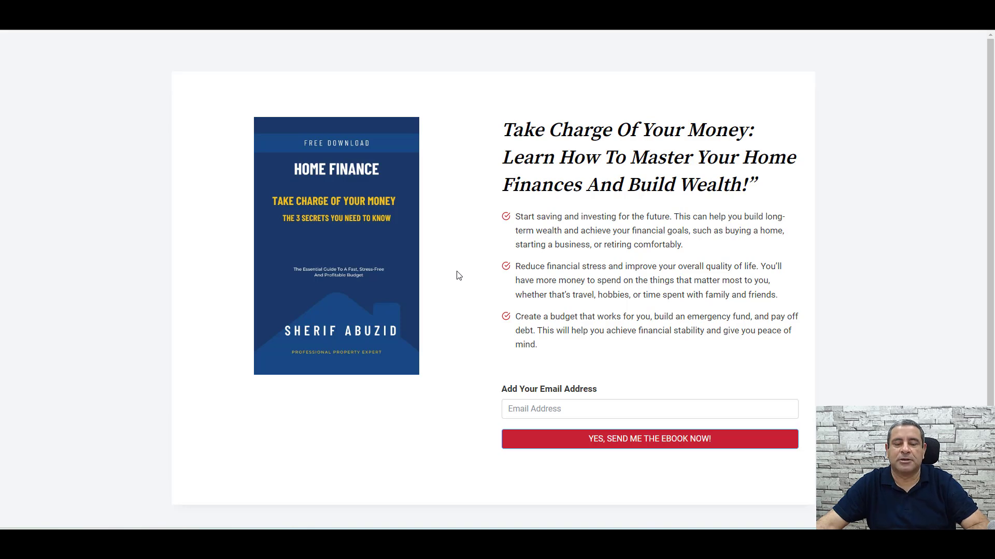
{"action": "scroll", "coordinate": [458, 275], "scroll_direction": "down", "scroll_amount": 1}
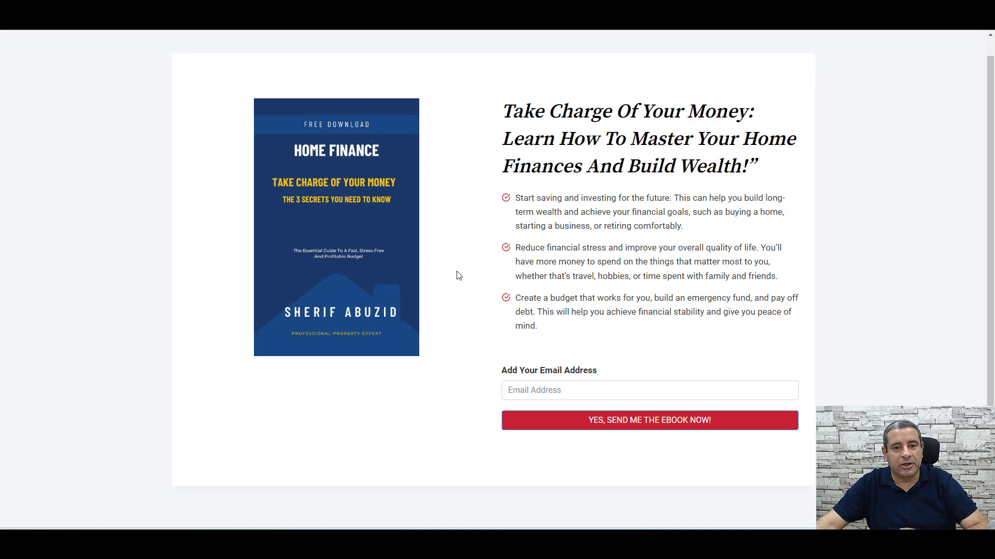
Test the sign-up form by filling in an e-mail address and submitting it, and return to the form settings
{"action": "left_click", "coordinate": [572, 394]}
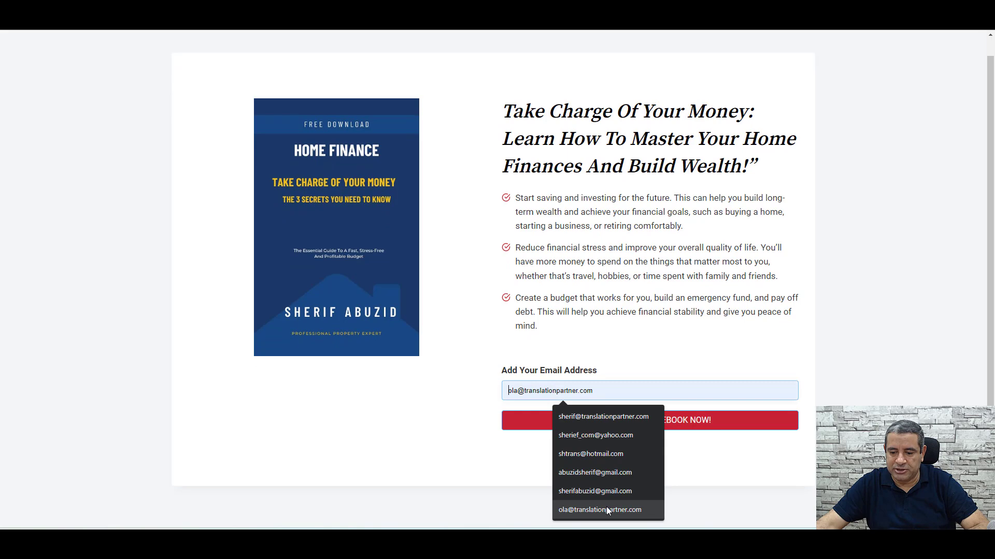
{"action": "left_click", "coordinate": [603, 491]}
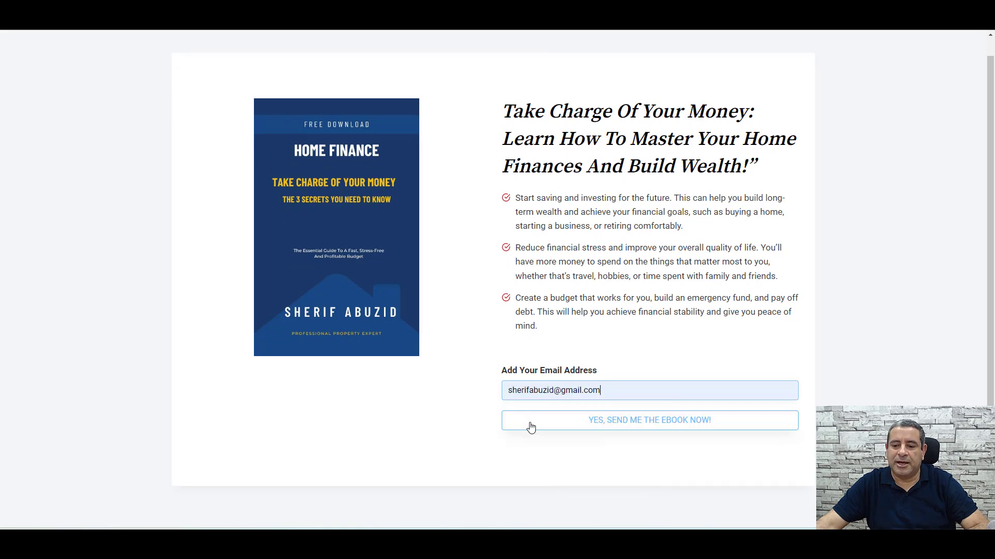
{"action": "left_click", "coordinate": [530, 427]}
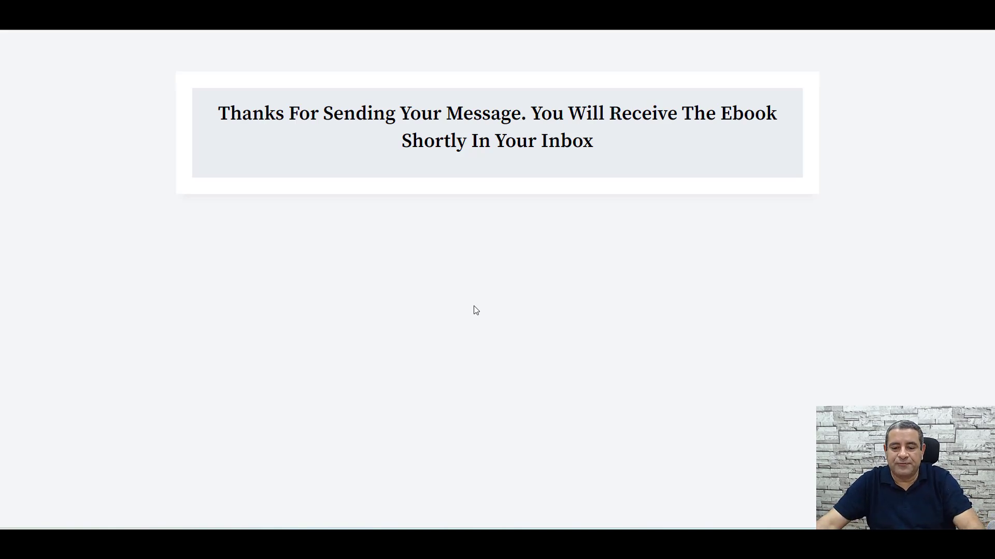
{"action": "key", "text": "ctrl+w"}
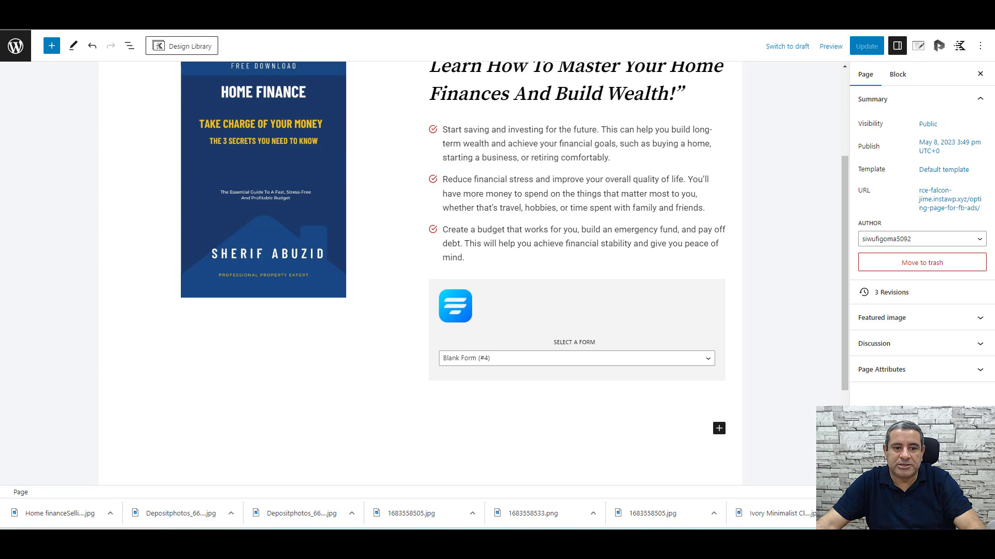
{"action": "key", "text": "ctrl+w"}
{"action": "key", "text": "ctrl+w"}
Open Blank Form (#4) in the form editor from the list of all forms
{"action": "mouse_move", "coordinate": [60, 89]}
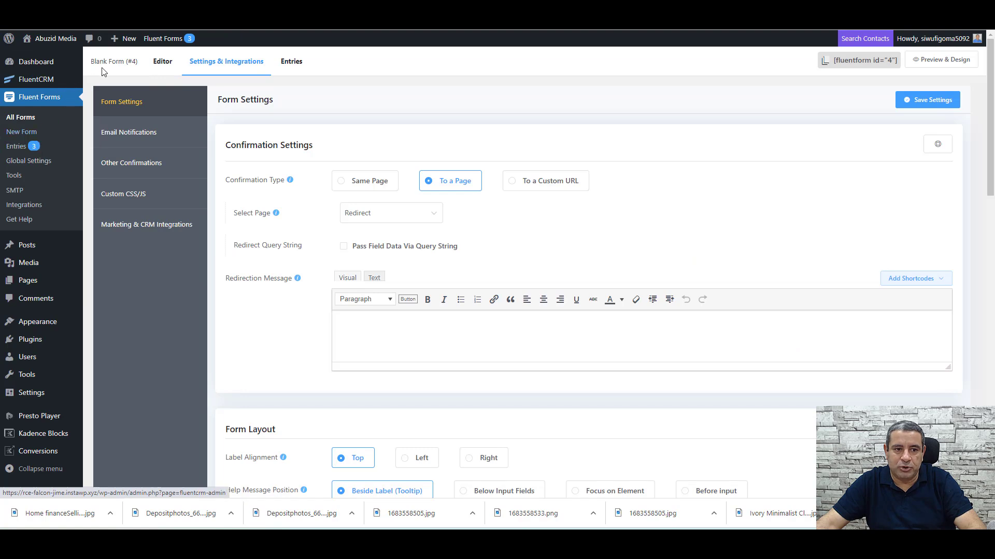
{"action": "left_click", "coordinate": [29, 123]}
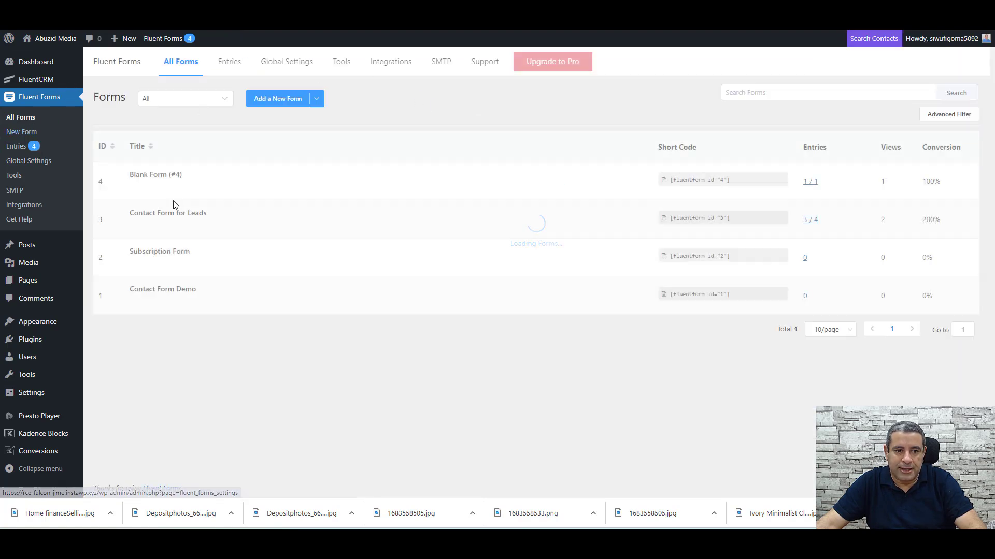
{"action": "mouse_move", "coordinate": [167, 191]}
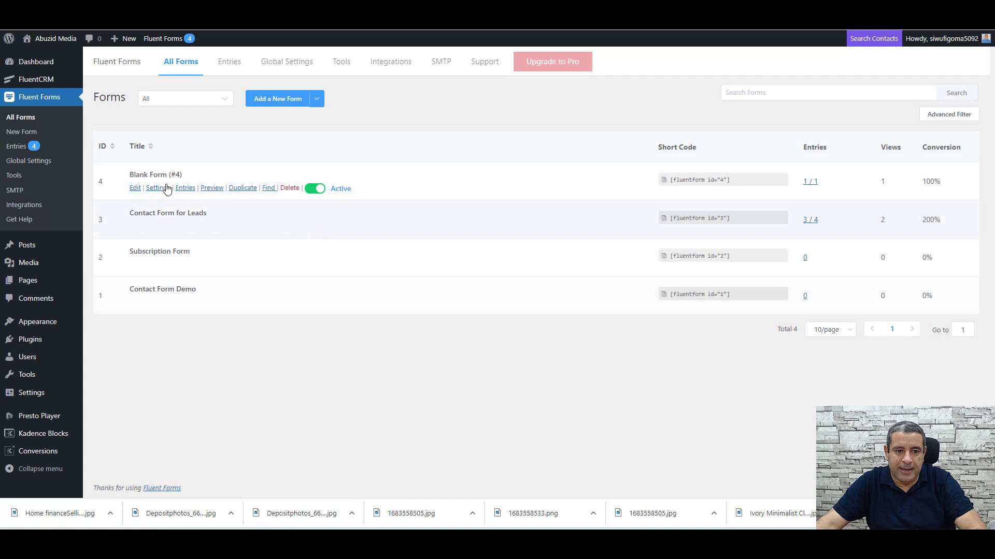
{"action": "left_click", "coordinate": [134, 188]}
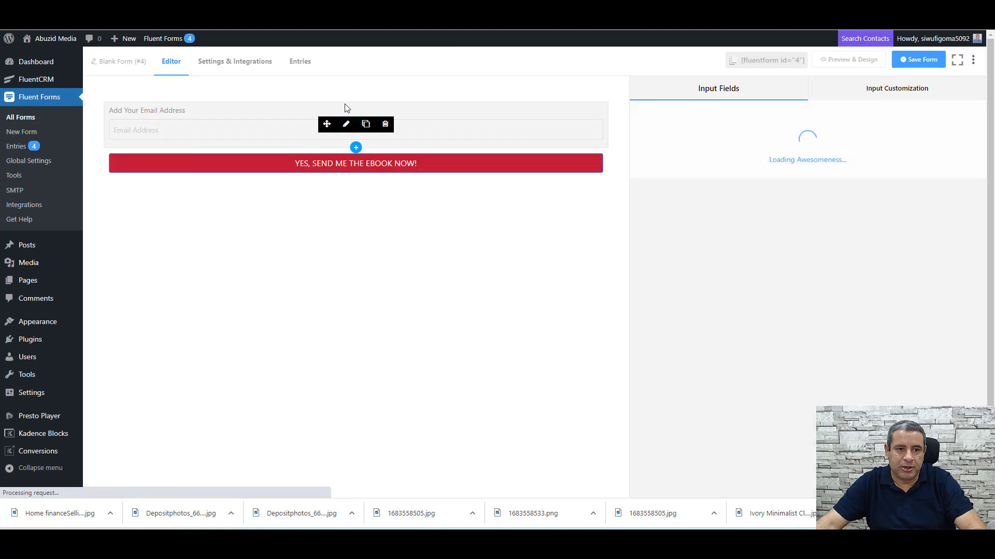
Rename the form as "An eBook form"
{"action": "left_click", "coordinate": [123, 68]}
{"action": "triple_click", "coordinate": [420, 157]}
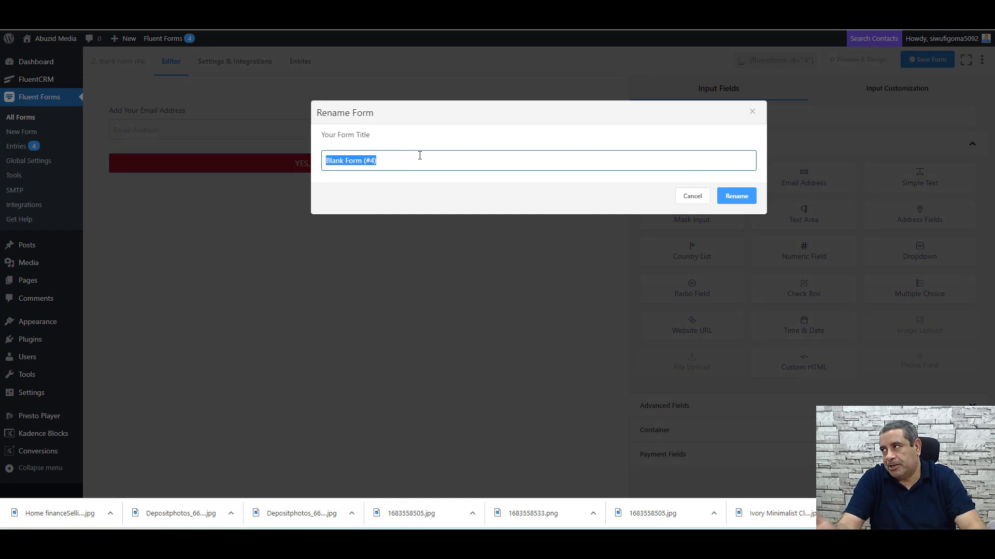
{"action": "type", "text": "A"}
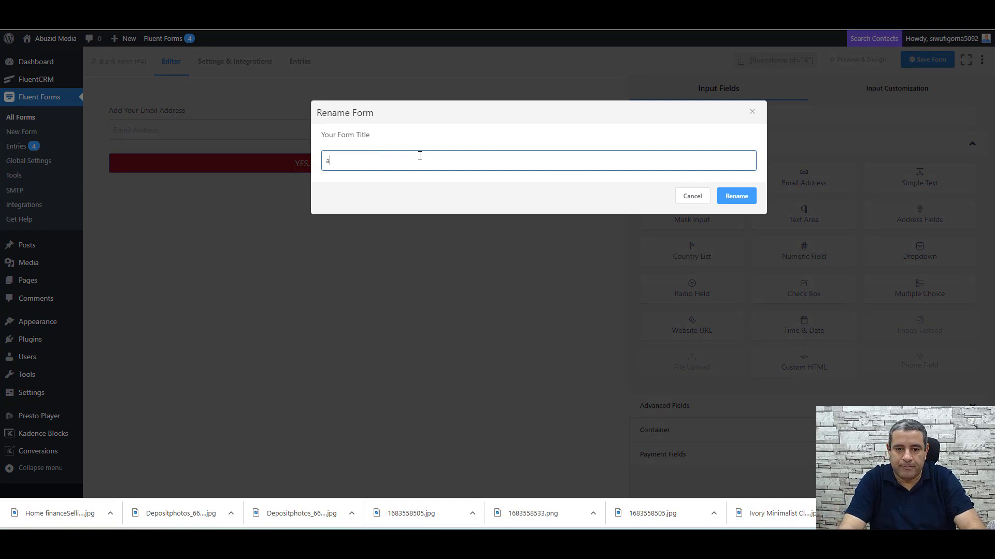
{"action": "type", "text": "n ebbo"}
{"action": "key", "text": "BackSpace"}
{"action": "key", "text": "BackSpace"}
{"action": "type", "text": "ook form"}
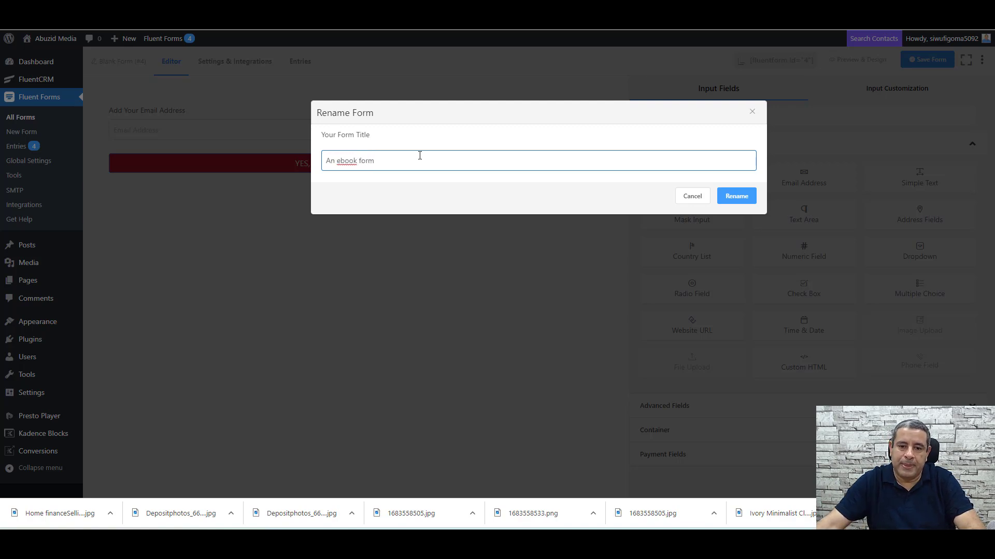
{"action": "right_click", "coordinate": [350, 162]}
{"action": "left_click", "coordinate": [379, 172]}
{"action": "left_click", "coordinate": [736, 195]}
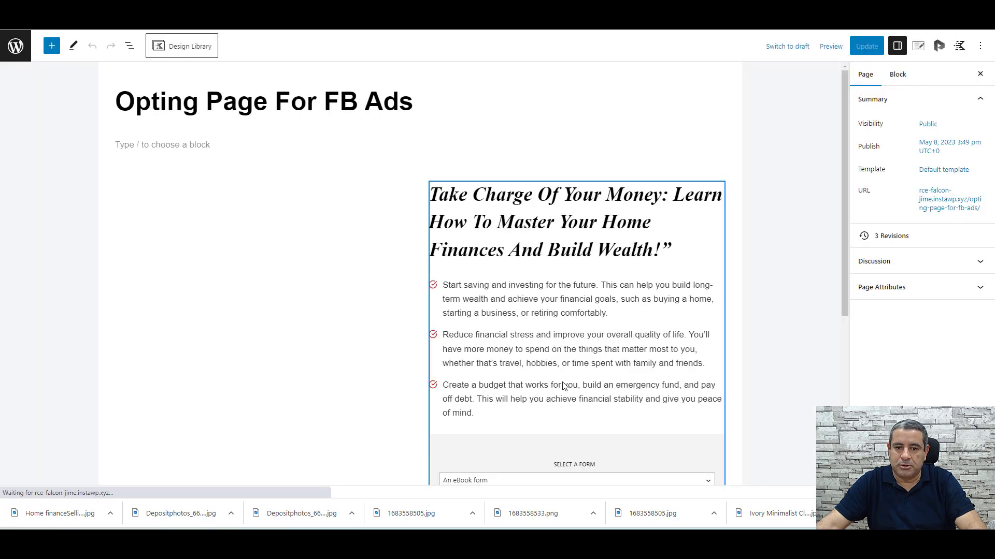
Check which form is selected in the opt-in page's Fluent Forms block
{"action": "scroll", "coordinate": [582, 373], "scroll_direction": "down", "scroll_amount": 4}
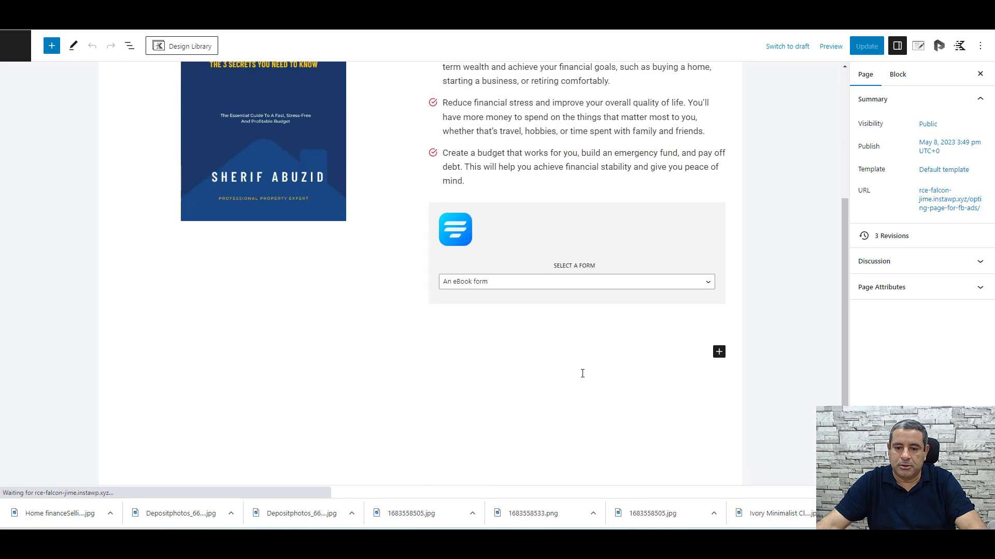
{"action": "left_click", "coordinate": [490, 255]}
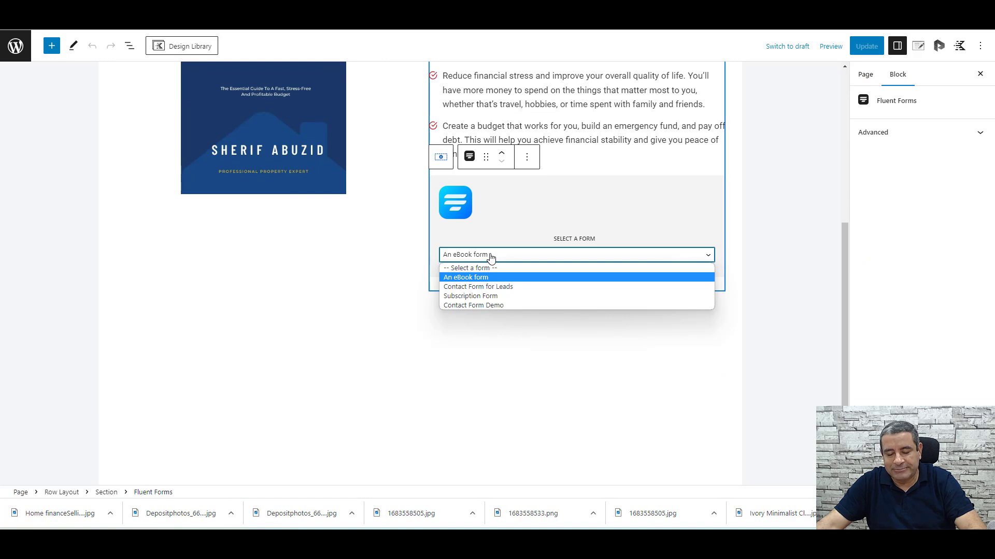
{"action": "left_click", "coordinate": [491, 256]}
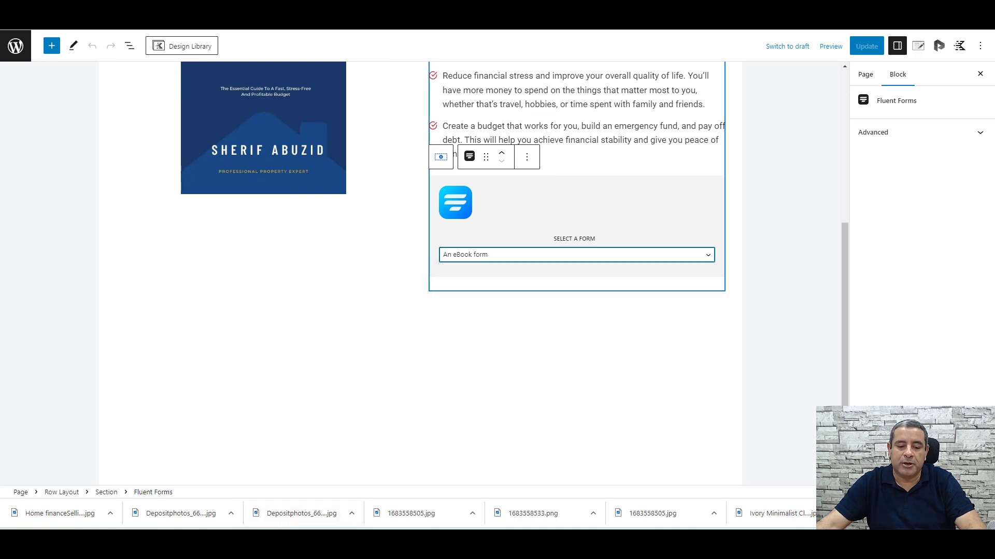
Go back to the published opt-in page and clear the e-mail address from the sign-up form
{"action": "mouse_move", "coordinate": [276, 518]}
{"action": "left_click", "coordinate": [287, 496]}
{"action": "key", "text": "alt+Left"}
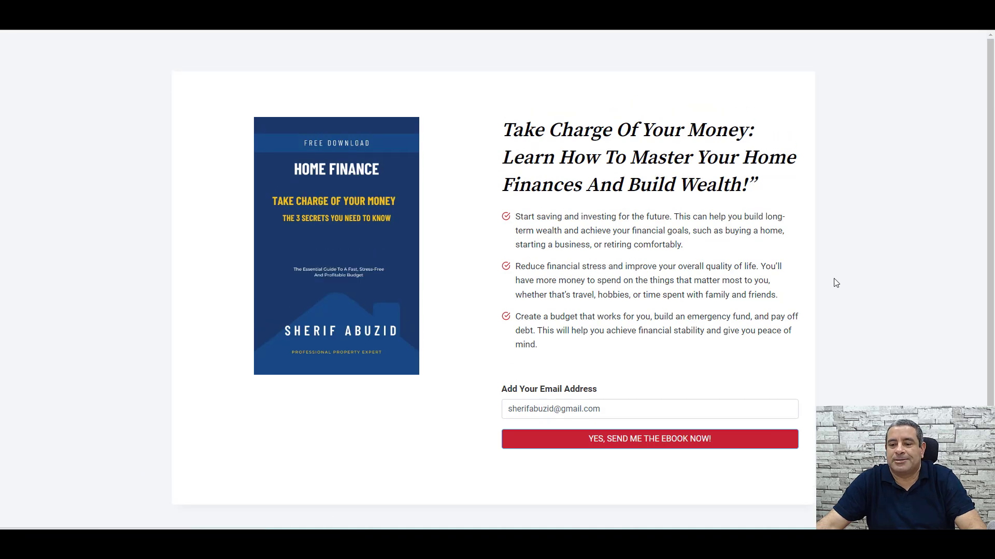
{"action": "triple_click", "coordinate": [600, 404]}
{"action": "key", "text": "BackSpace"}
{"action": "left_click", "coordinate": [625, 262]}
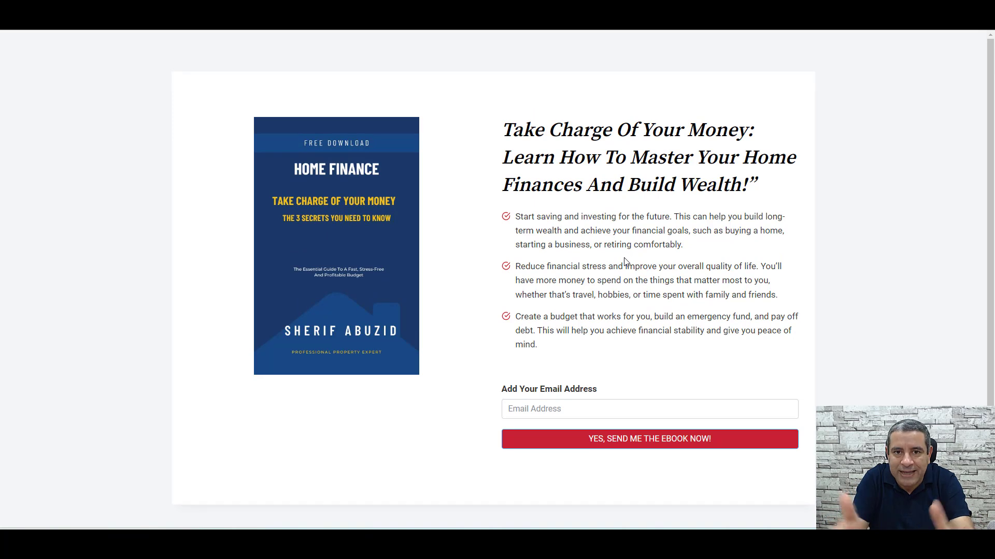